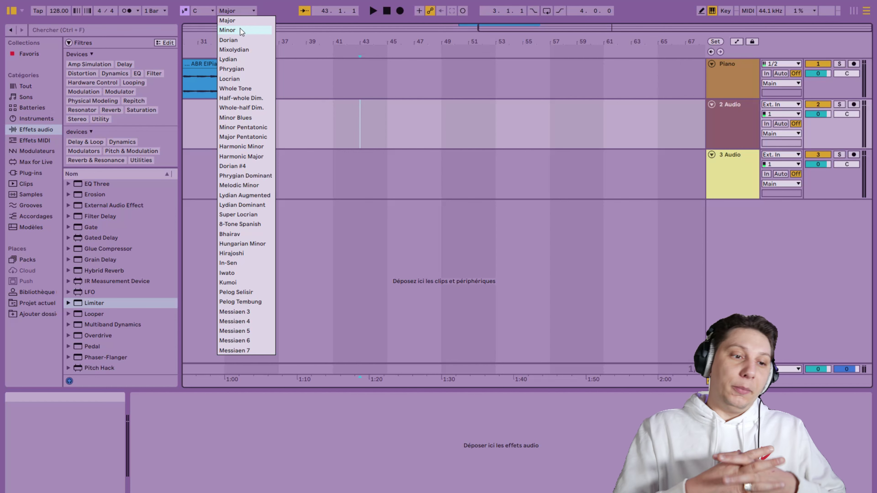
Delete the 2 Audio track below the Piano track
click(321, 68)
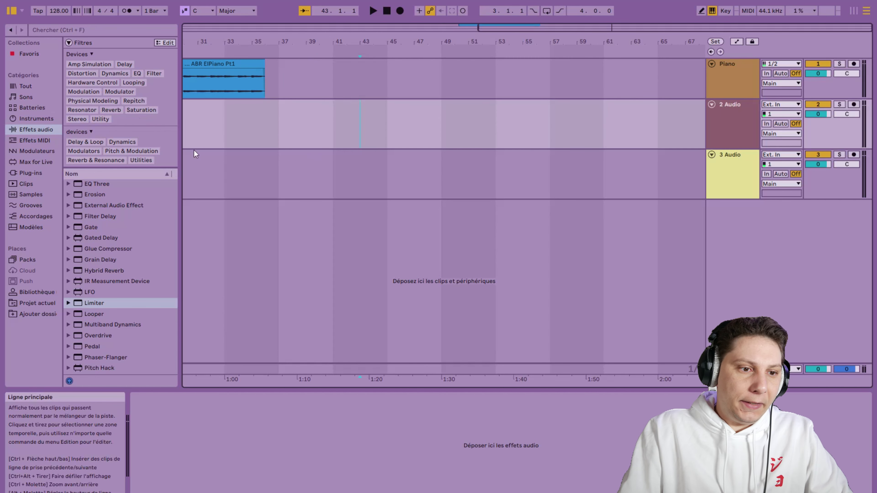
click(718, 127)
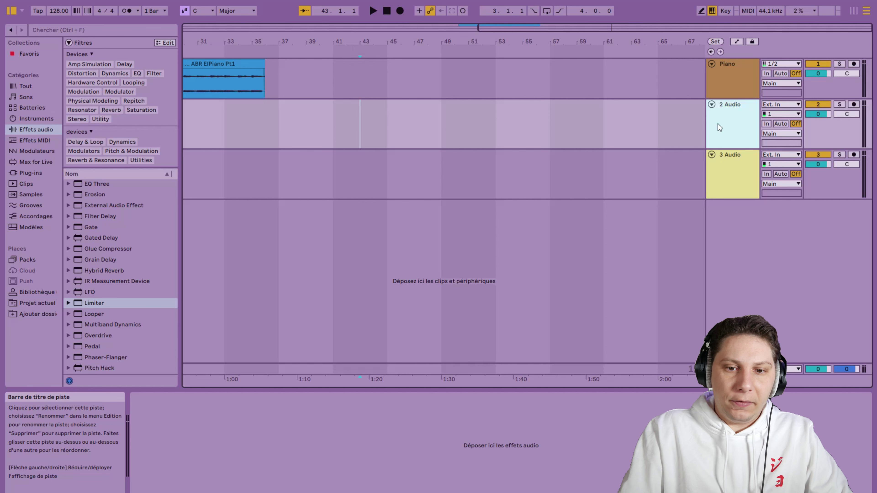
key(Delete)
Insert a new MIDI track and load a Grand Piano instrument preset onto it by searching for "grand piano"
key(ctrl+shift+t)
click(253, 170)
click(77, 33)
text(piano)
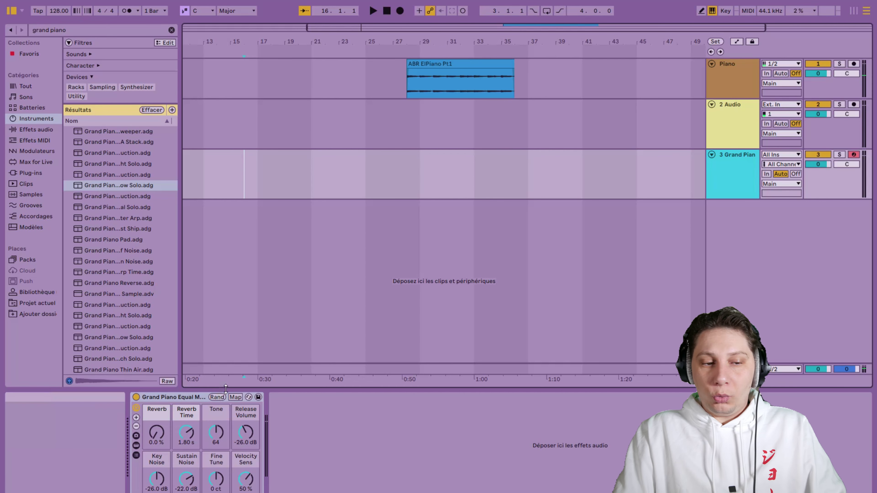
Create an empty MIDI clip on the Grand Piano track from about bar 14 to bar 23
drag(222, 173, 338, 173)
key(ctrl+shift+m)
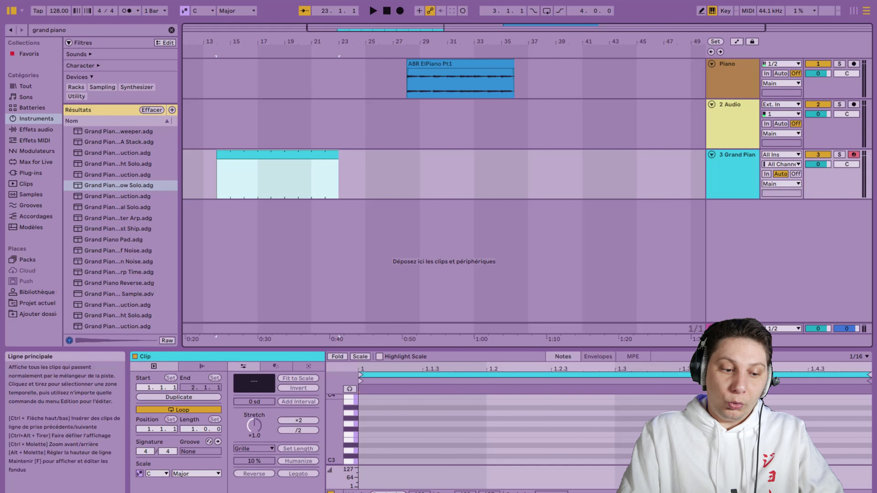
Turn the MIDI clip's scale mode off and back on
click(208, 9)
click(208, 10)
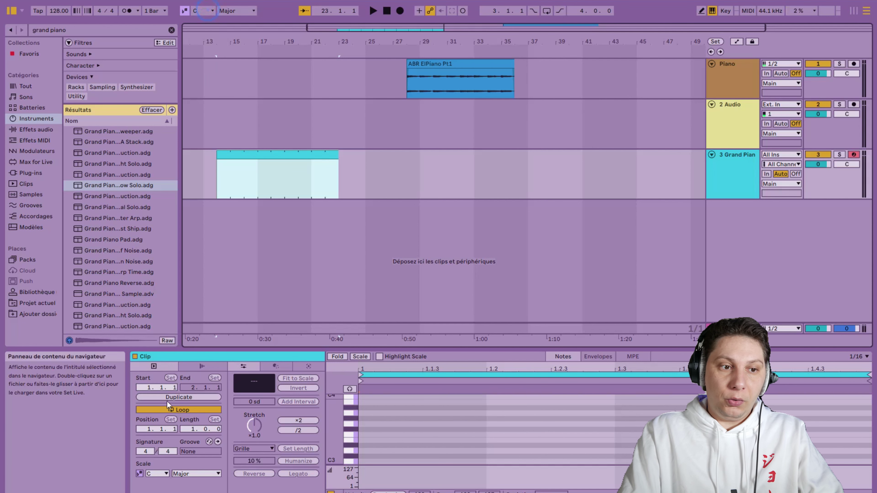
click(139, 474)
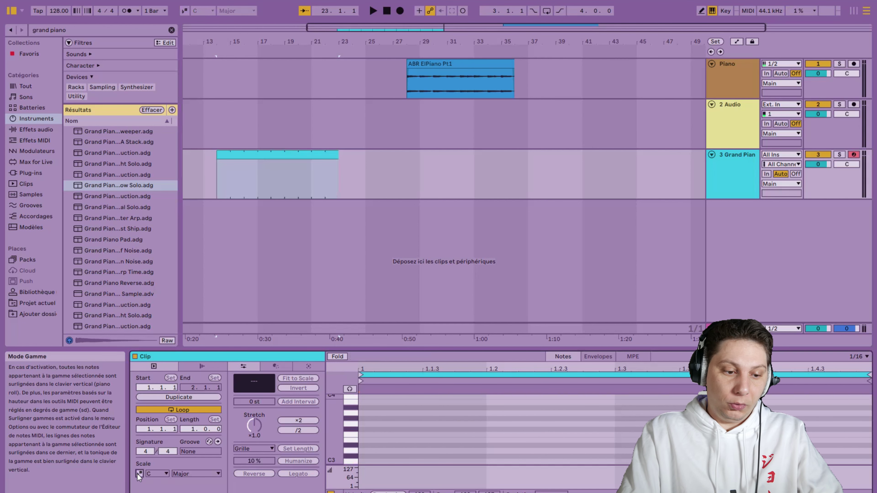
click(139, 474)
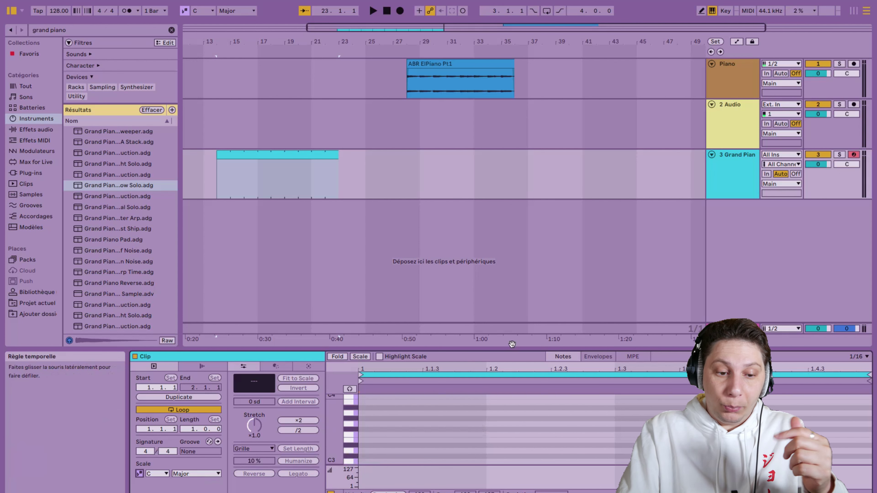
Enlarge the MIDI note editor and turn on note preview for the piano keys
drag(508, 349, 490, 257)
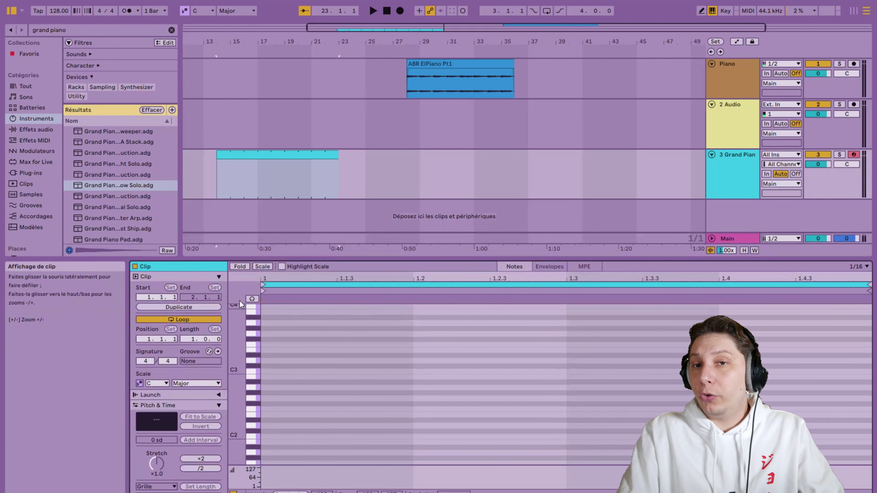
click(256, 298)
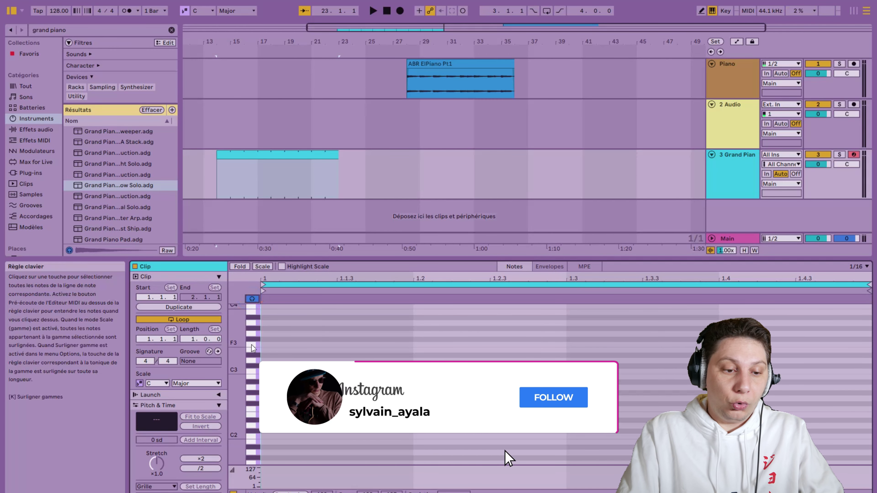
scroll(251, 338, up, 3)
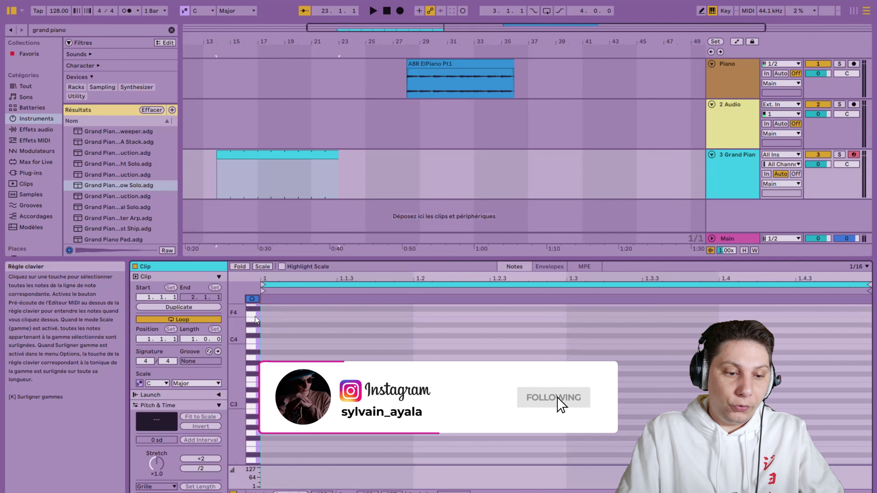
scroll(256, 318, up, 6)
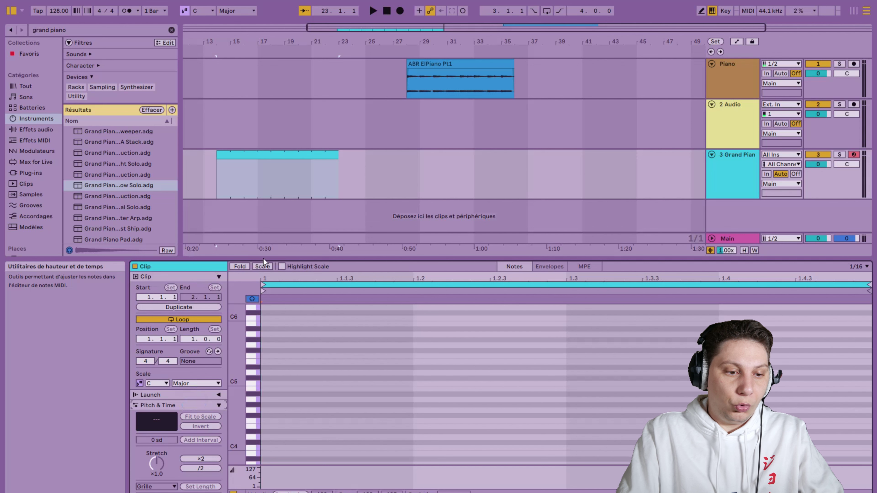
Change the clip's scale to Minor with G as the root note
click(225, 10)
click(229, 30)
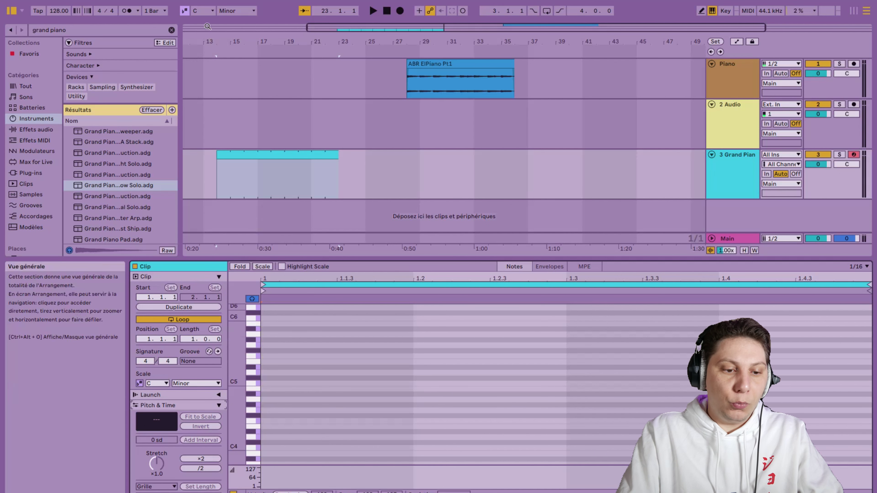
click(203, 11)
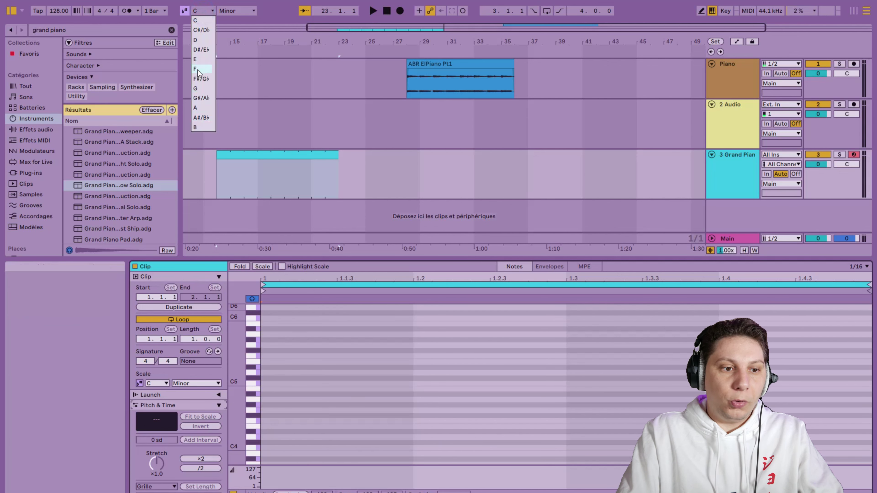
click(200, 89)
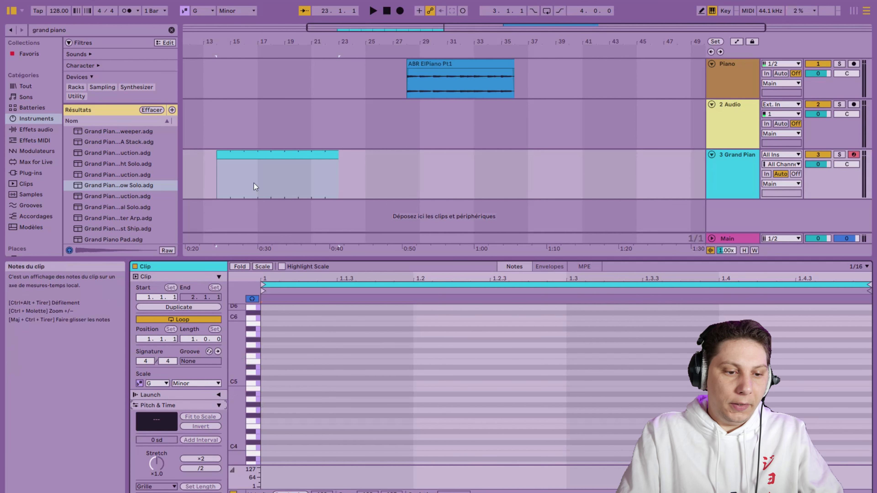
Return the scale to C Major
click(203, 11)
click(198, 20)
click(227, 11)
click(228, 19)
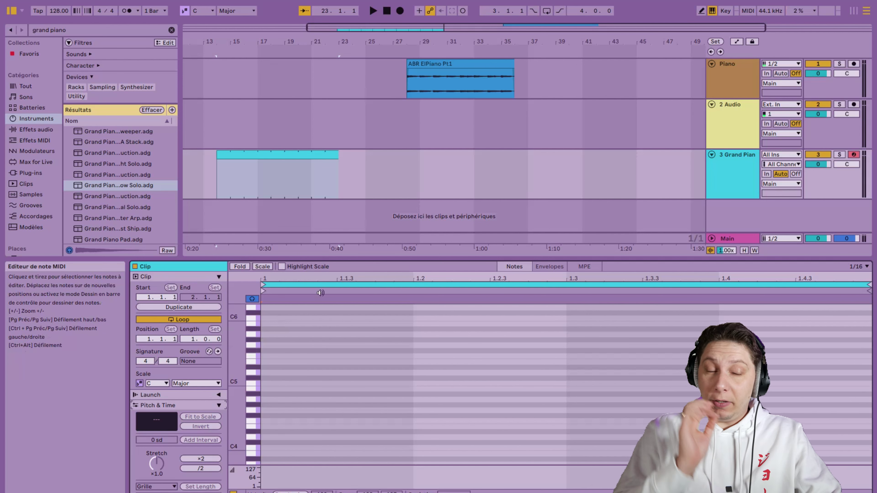
Shrink the clip editor and examine the clip's MIDI transform tools and generator tools
drag(206, 262, 212, 371)
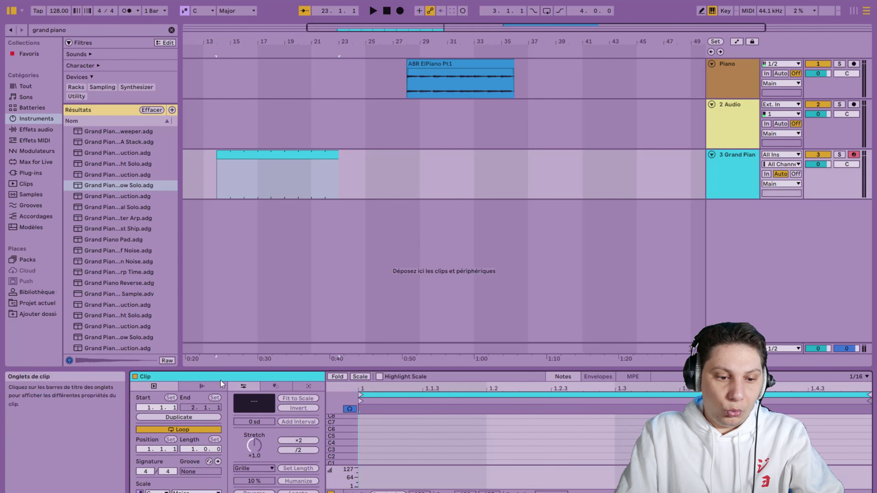
click(275, 386)
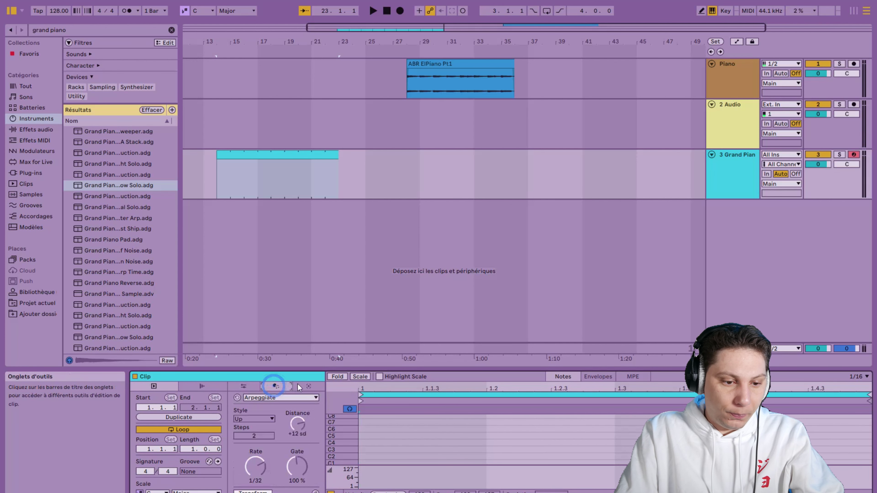
click(244, 386)
click(275, 386)
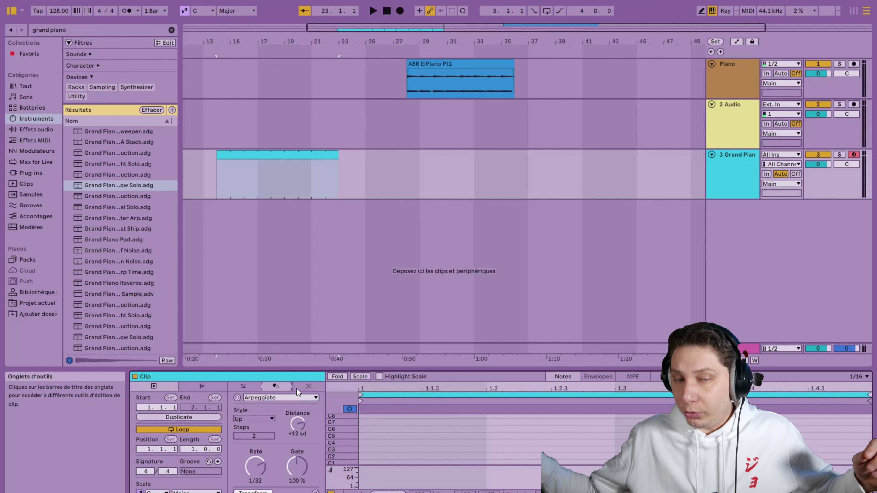
click(304, 381)
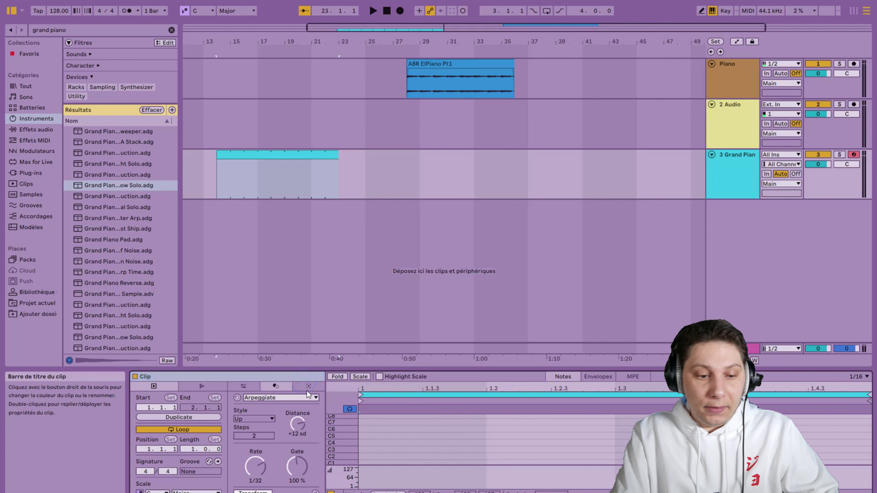
click(308, 388)
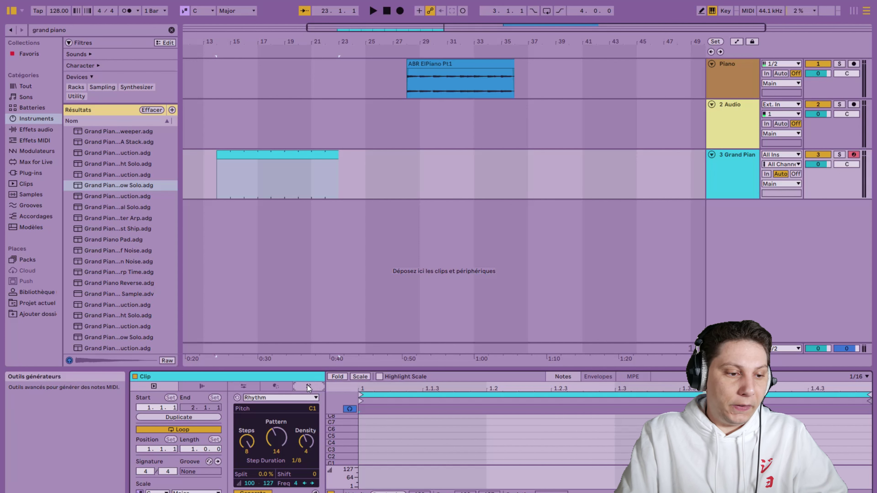
Generate a repeating note pattern in the clip with the Rhythm generator at a 1/8 step duration and play it back
click(278, 399)
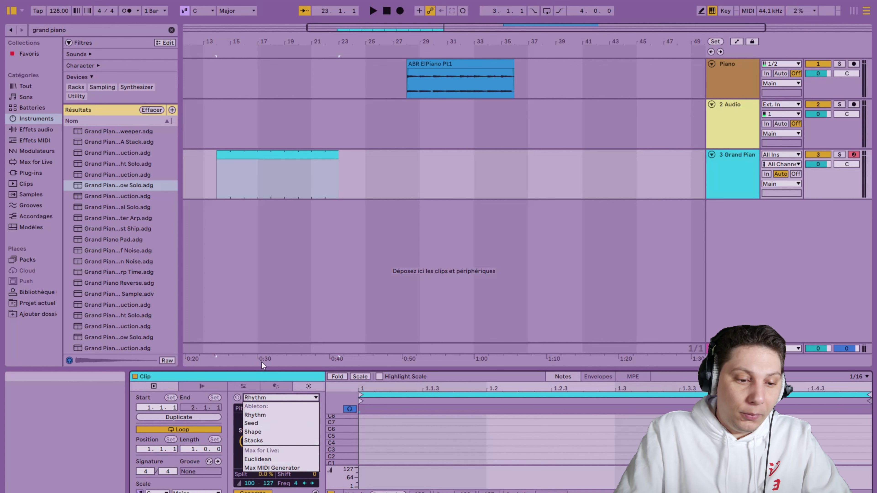
click(274, 417)
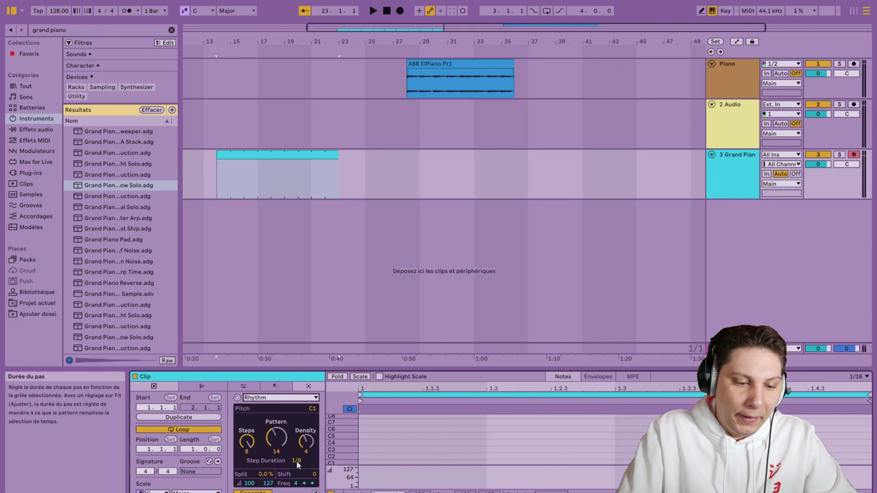
mouse_move(297, 461)
mouse_down()
mouse_move(296, 444)
mouse_move(297, 459)
mouse_up()
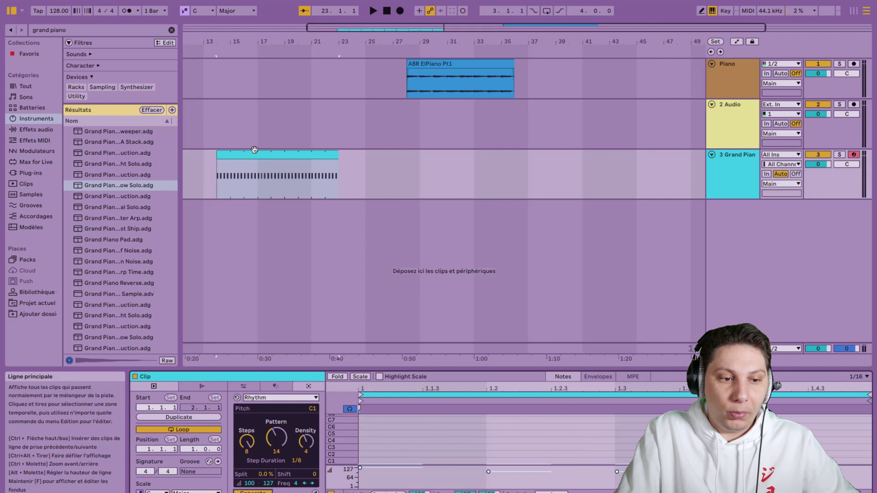
key(space)
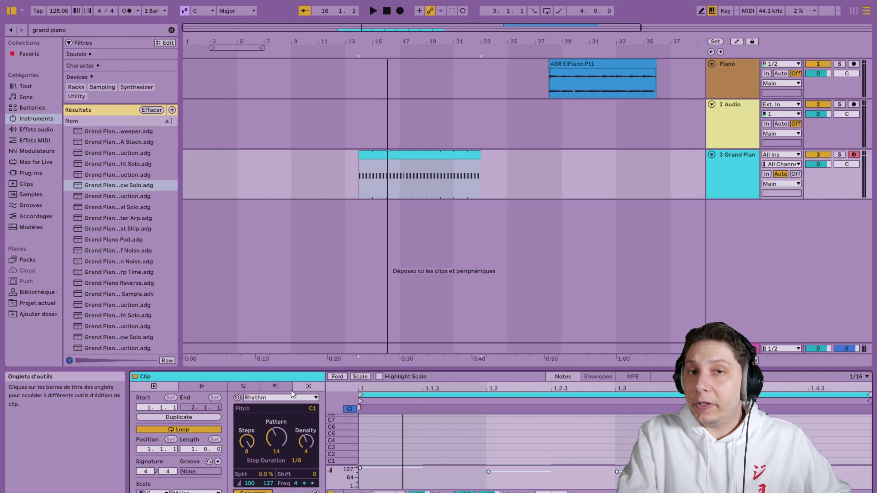
key(space)
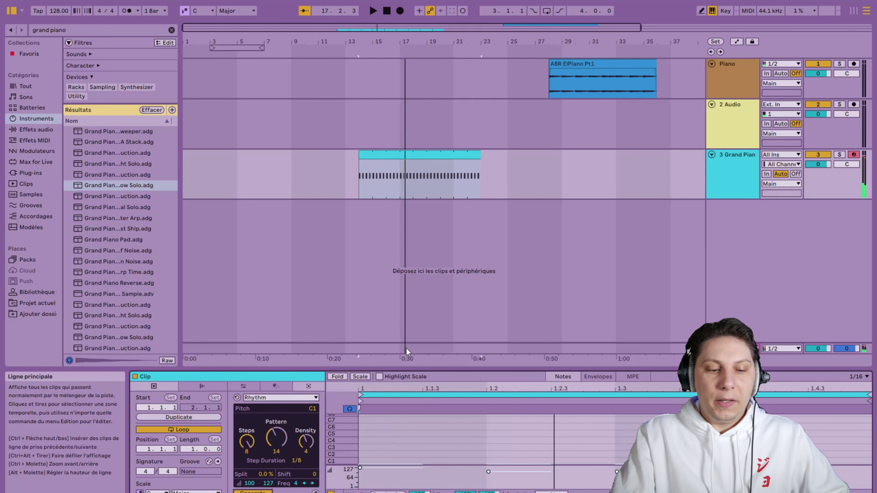
Switch the generator to Seed, generate random notes in the clip with automatic application, and listen to the result
click(290, 396)
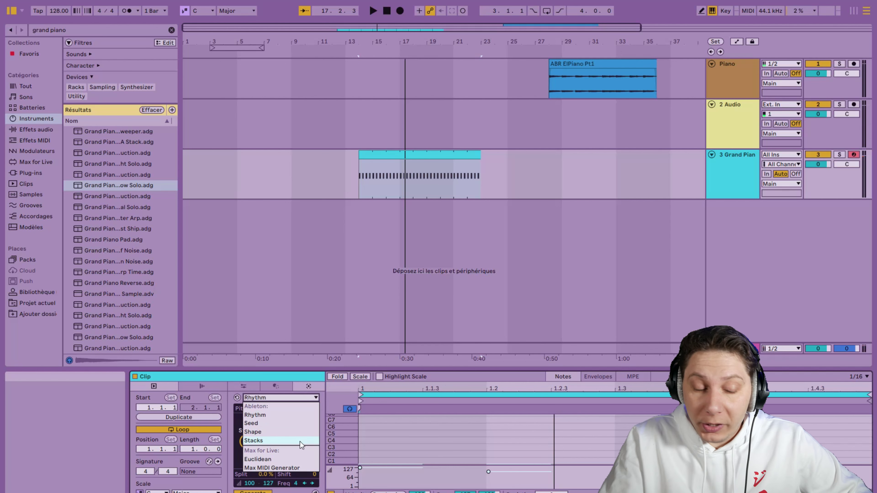
click(291, 419)
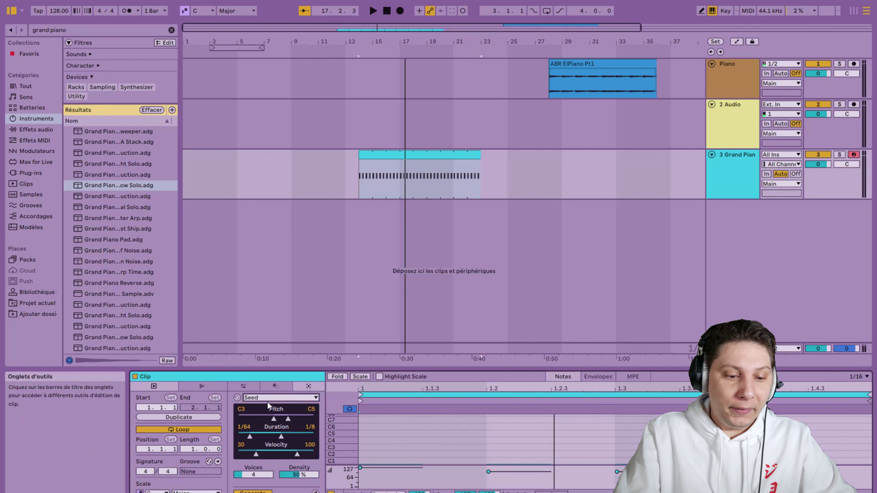
click(276, 400)
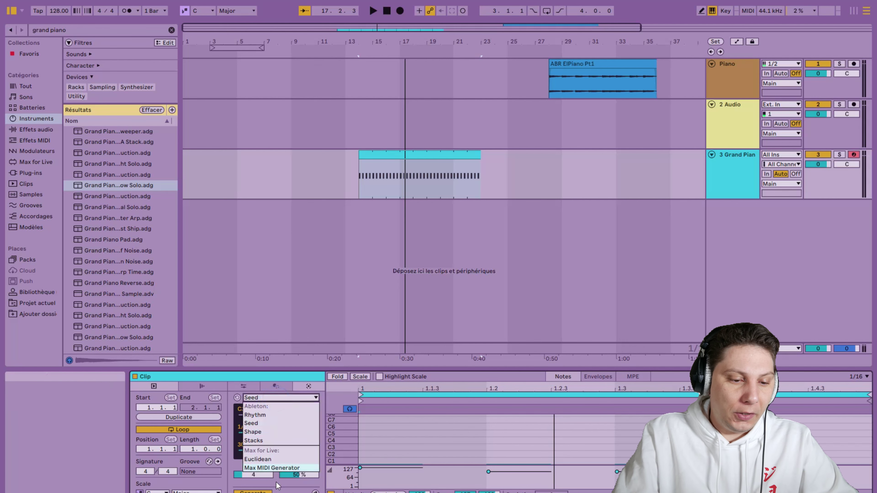
click(281, 399)
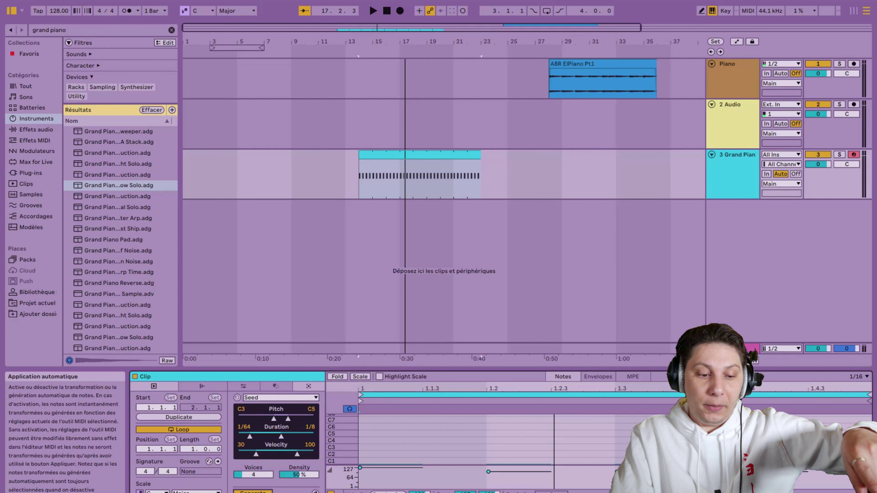
click(315, 492)
key(space)
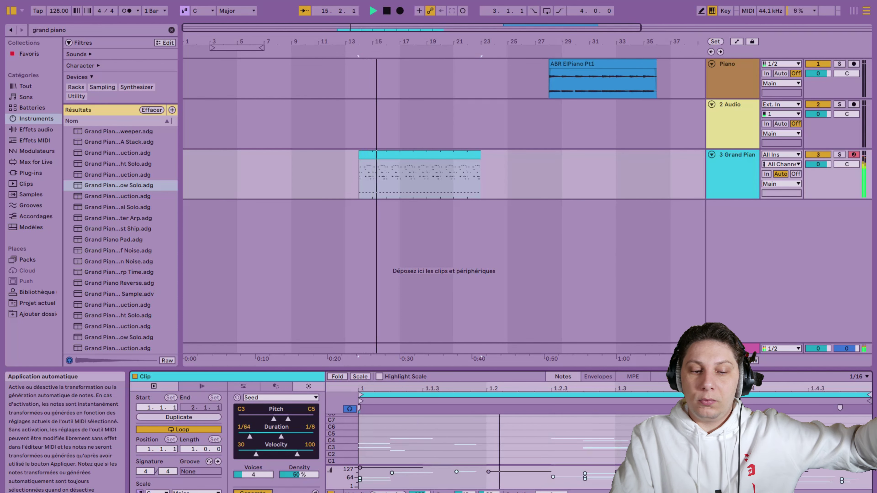
key(space)
Switch the generator to Shape and generate notes following the Arc Up shape
click(291, 397)
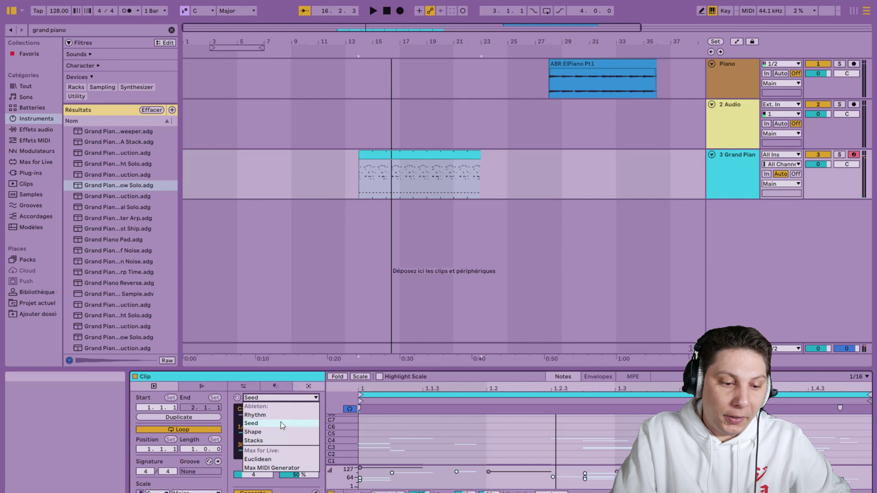
click(281, 435)
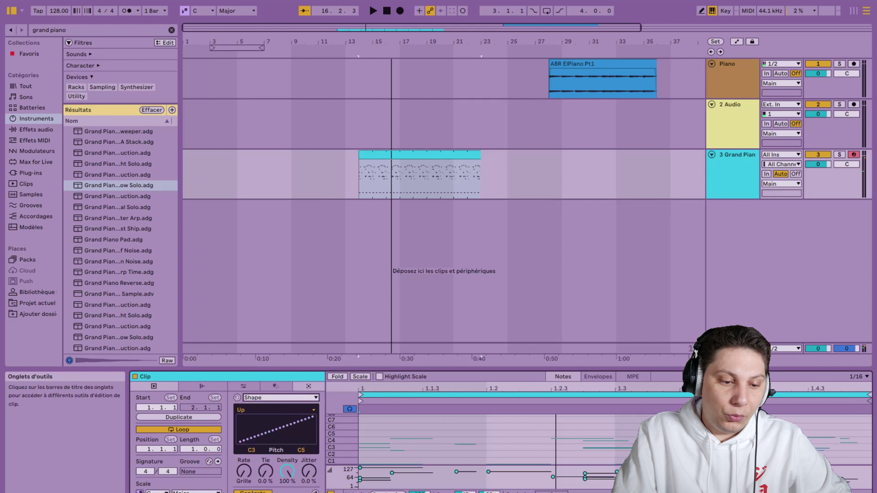
click(274, 408)
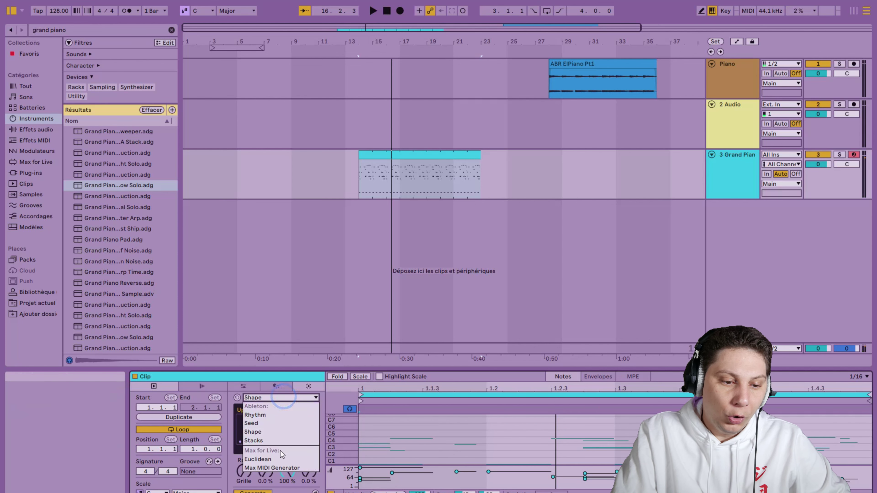
click(281, 414)
click(281, 414)
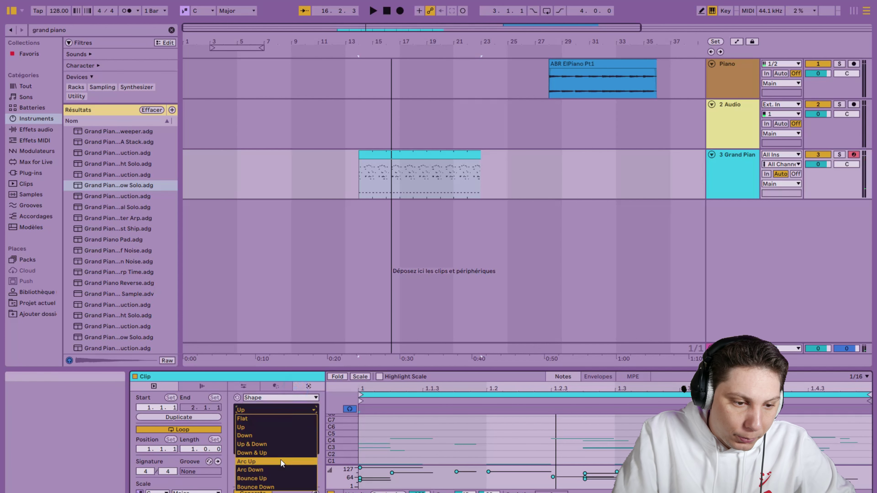
click(289, 463)
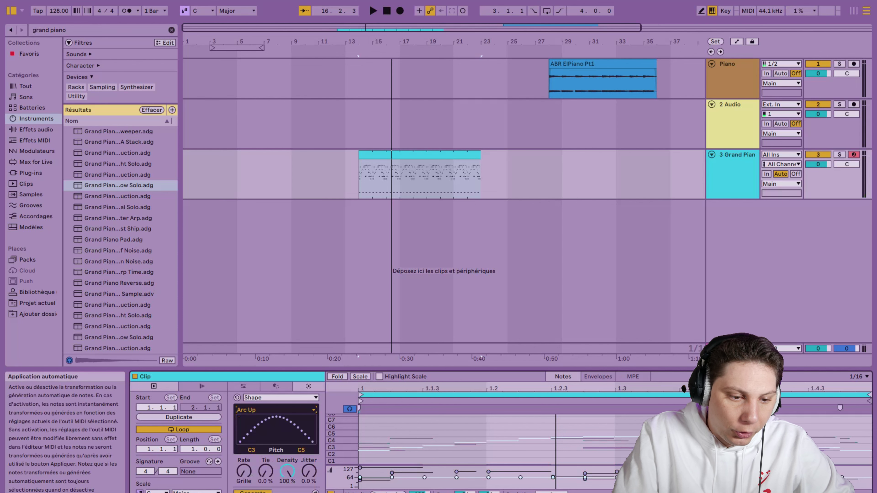
Apply the Shape generator's Arc Up notes to the clip and listen to the result
click(262, 492)
click(263, 492)
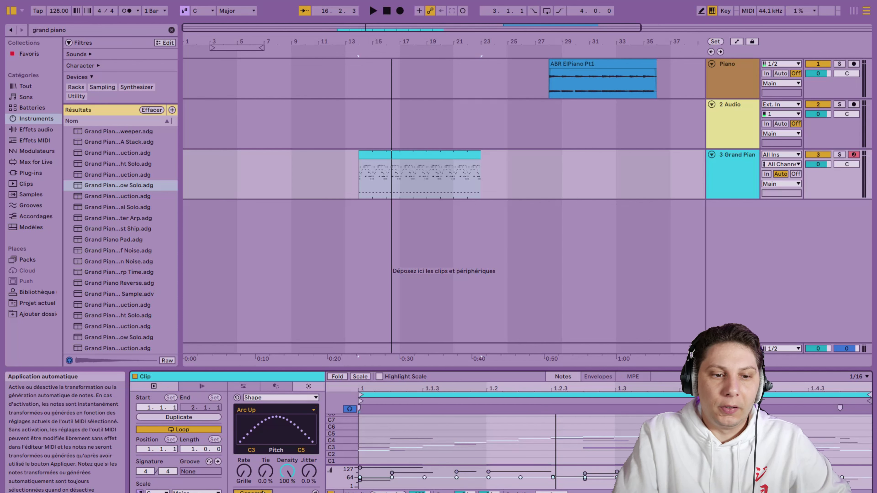
click(263, 492)
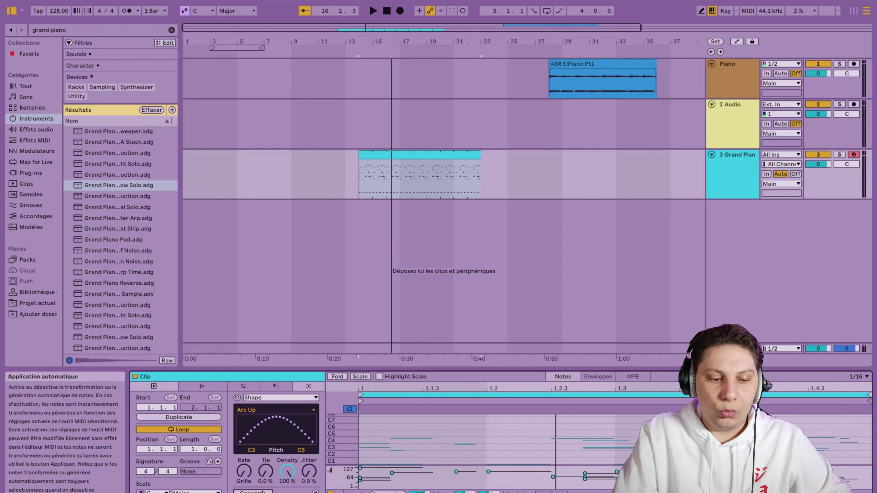
click(262, 491)
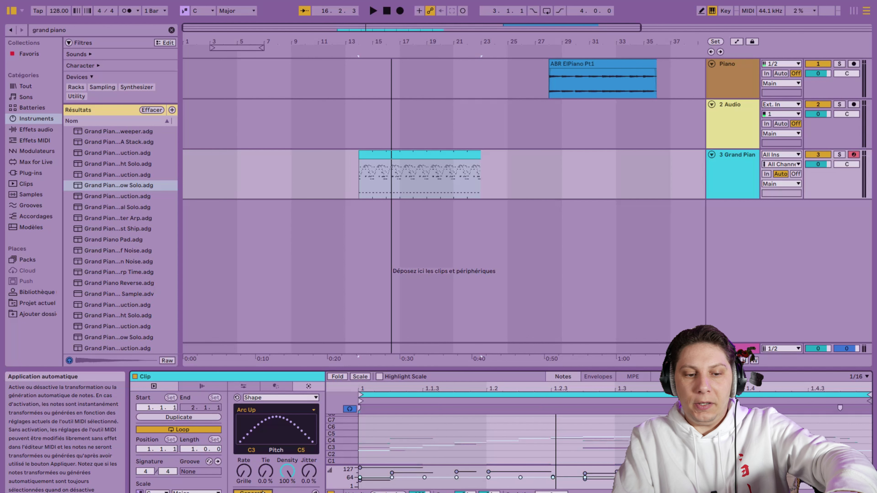
key(space)
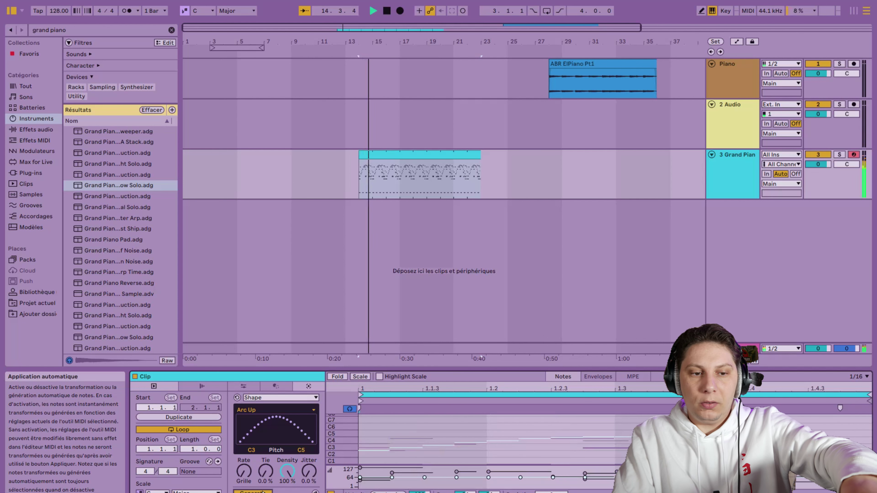
click(262, 492)
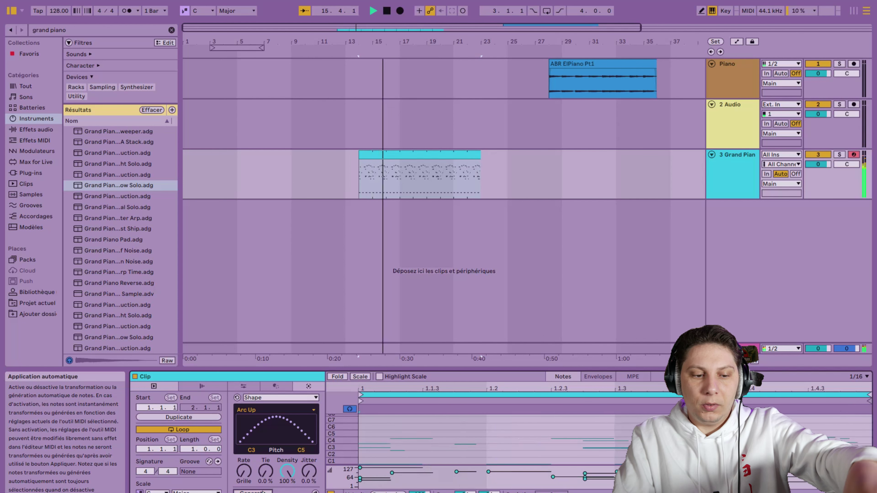
key(space)
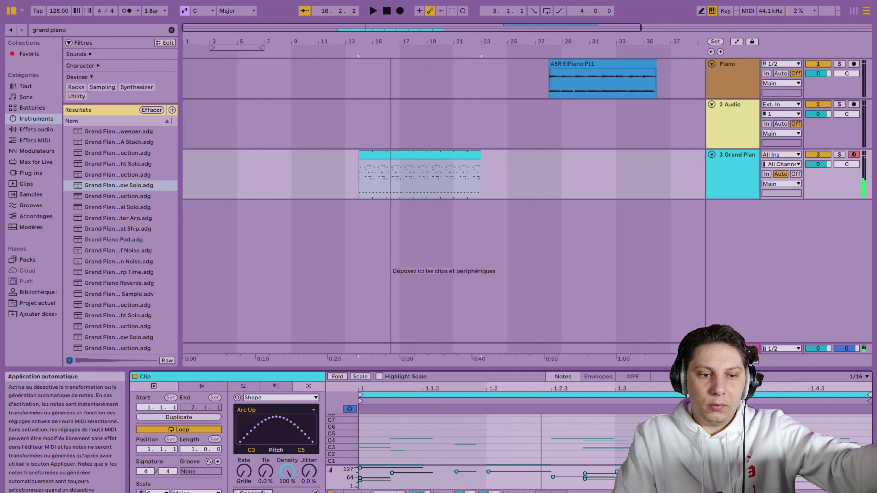
Switch the generator to Stacks, generate a chord from root C3 in the clip, and play it back
click(261, 401)
click(269, 439)
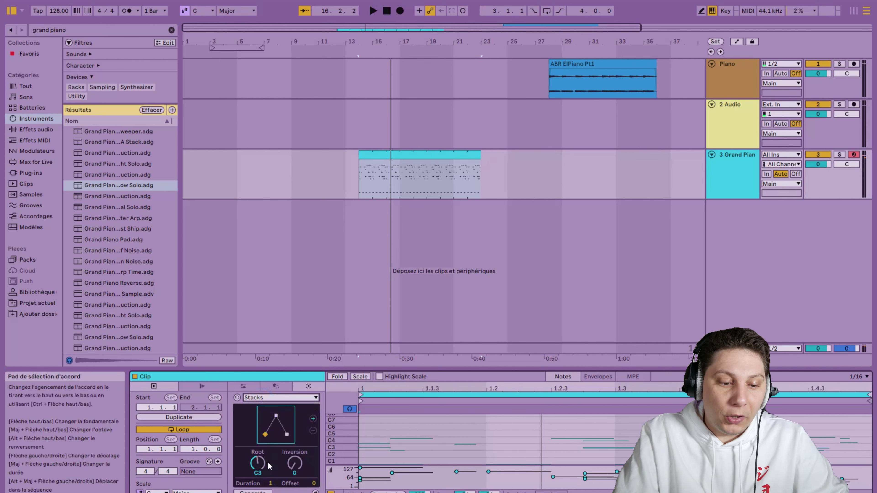
click(315, 492)
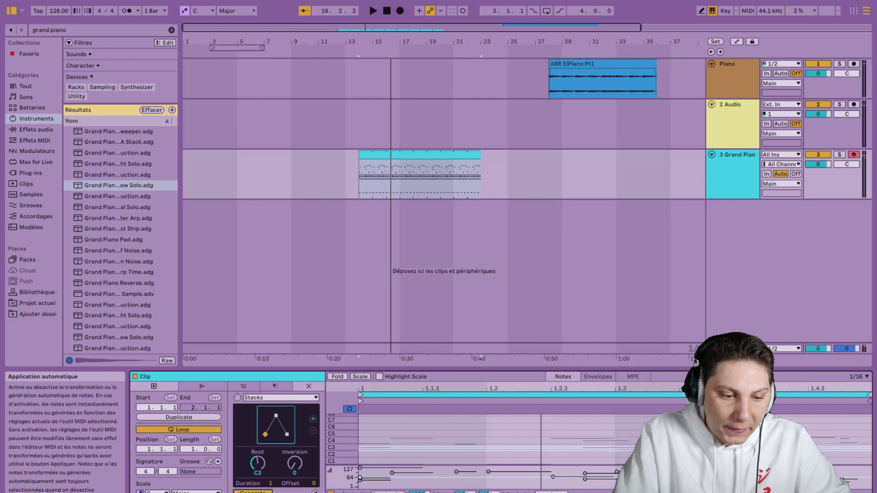
key(space)
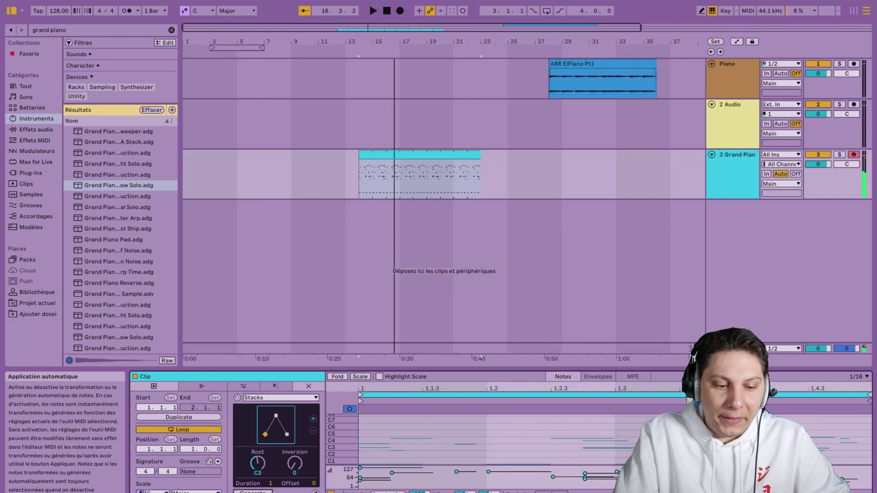
Review the list of available MIDI generators, the transformation tools, and the clip's pitch and time utilities
click(279, 398)
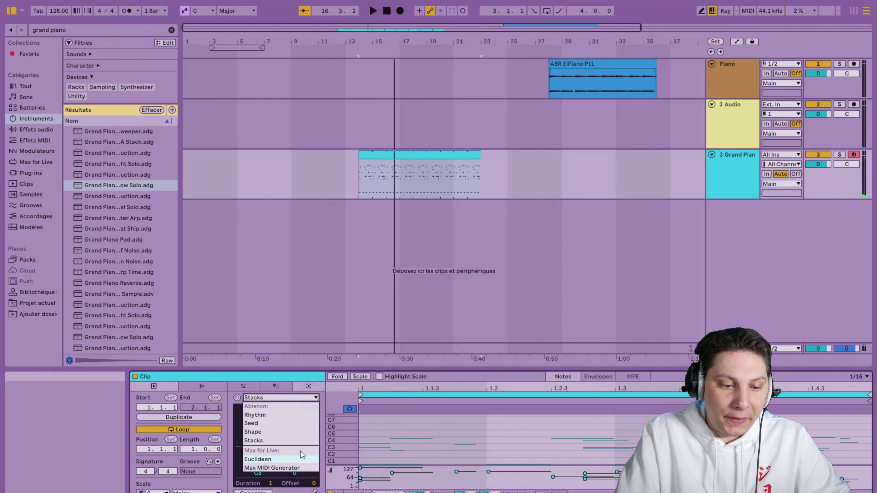
click(277, 387)
click(276, 387)
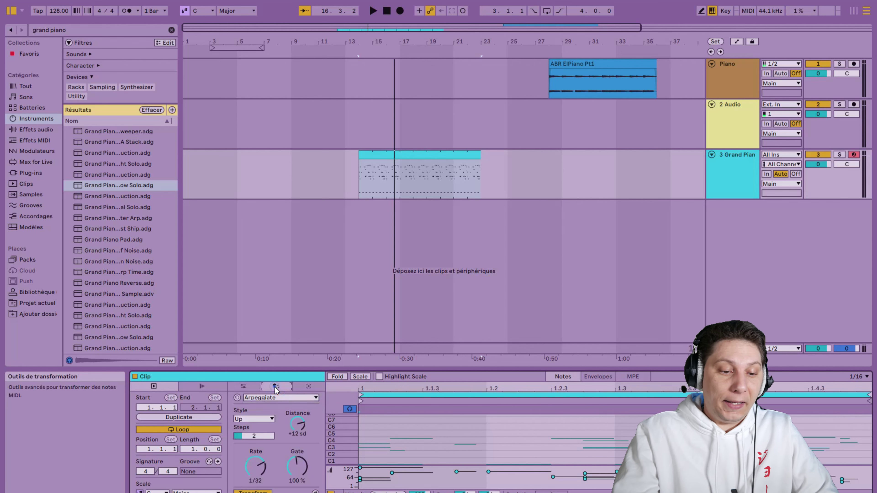
click(243, 388)
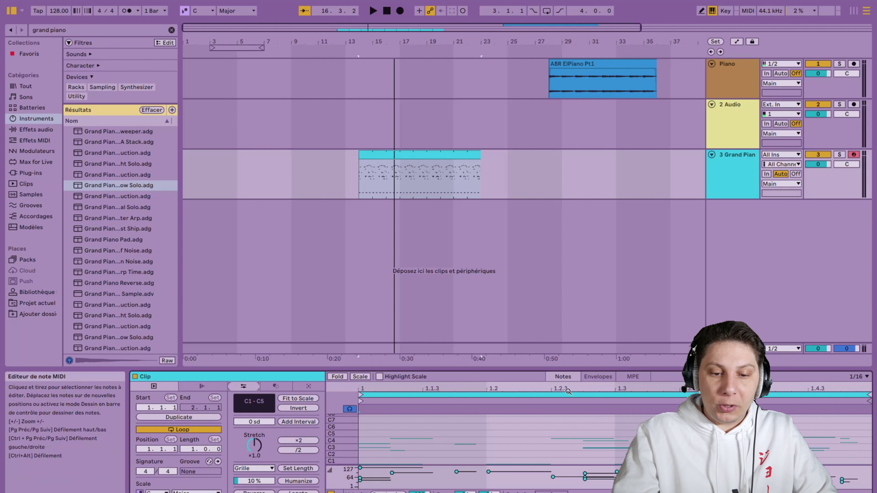
Examine the Grand Piano clip's envelope and MPE editors, and return to its notes
click(600, 378)
click(635, 380)
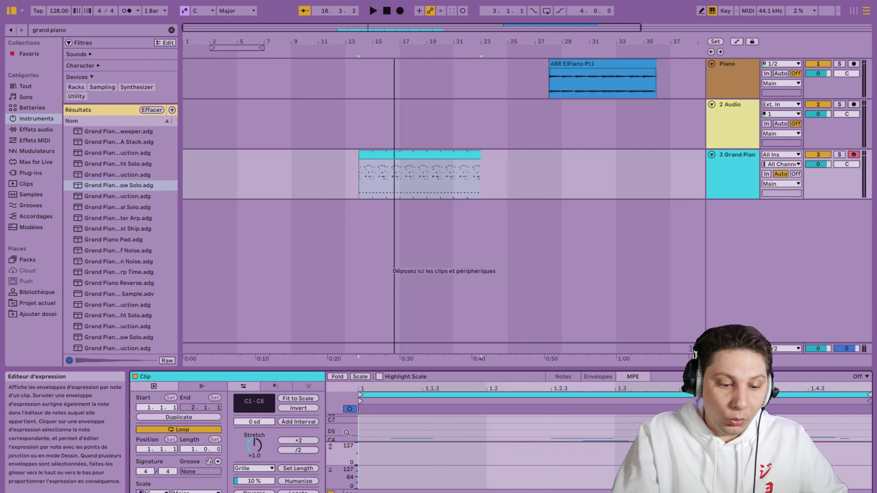
click(554, 376)
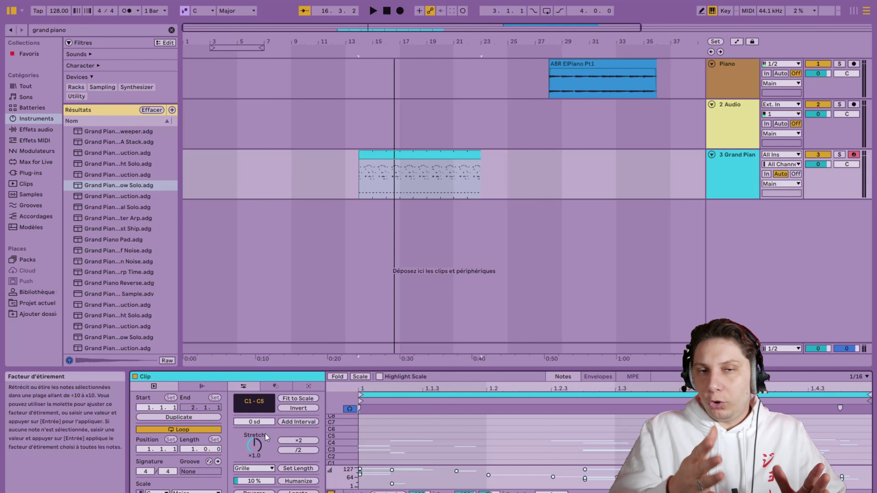
click(425, 157)
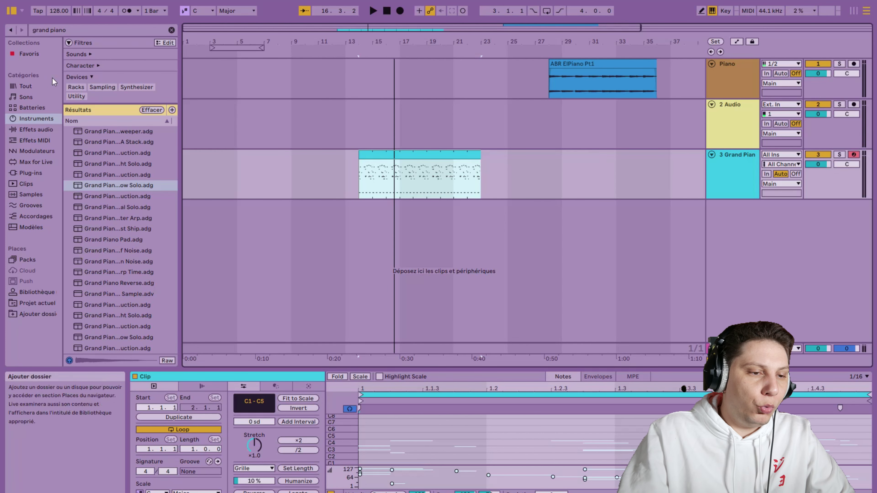
Clear the browser search and list the modulators with their filters shown
click(172, 30)
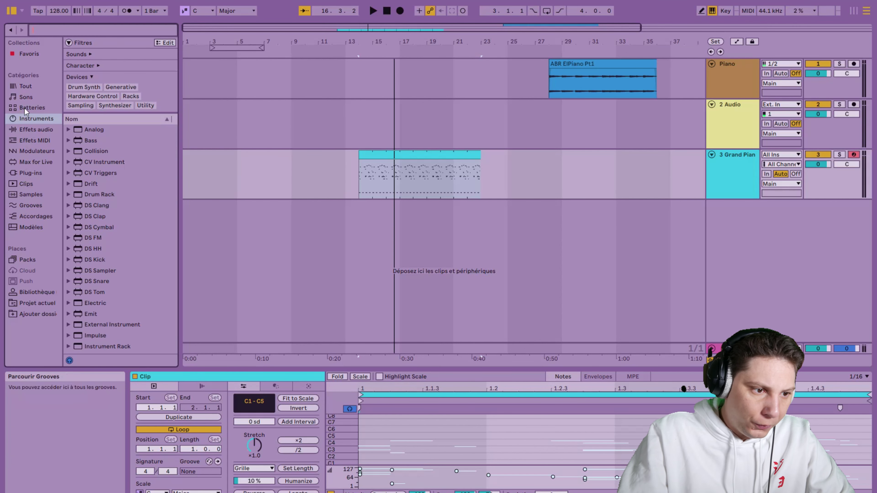
click(50, 152)
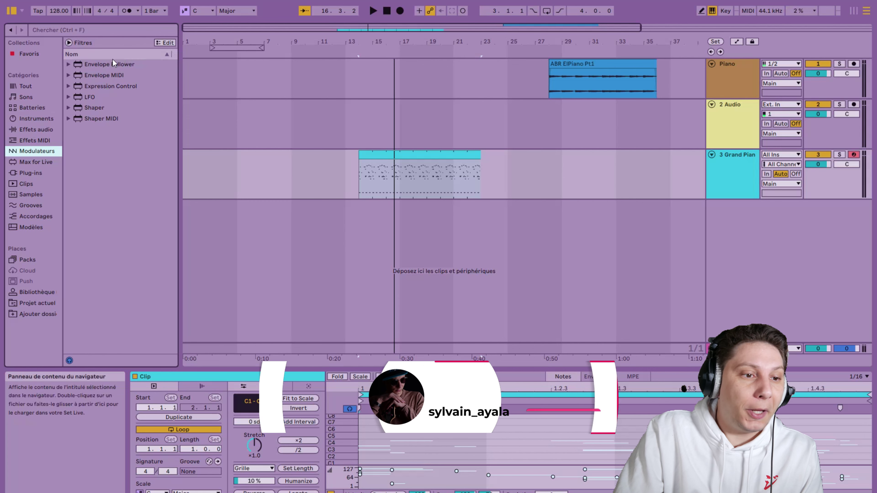
click(68, 42)
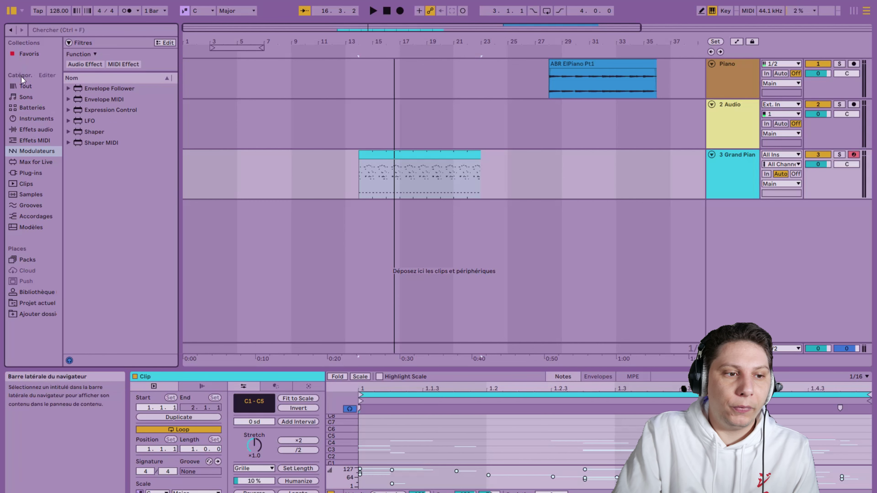
List all library content in the browser and collapse its filters
click(23, 86)
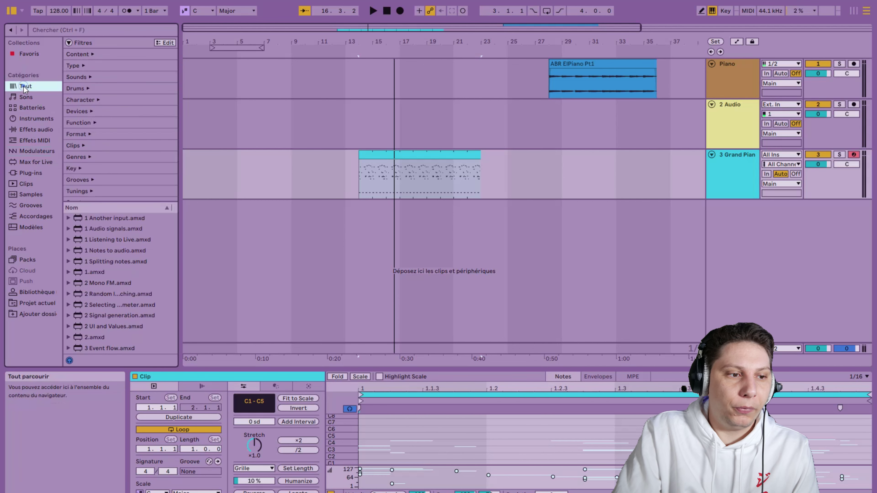
click(71, 42)
click(71, 42)
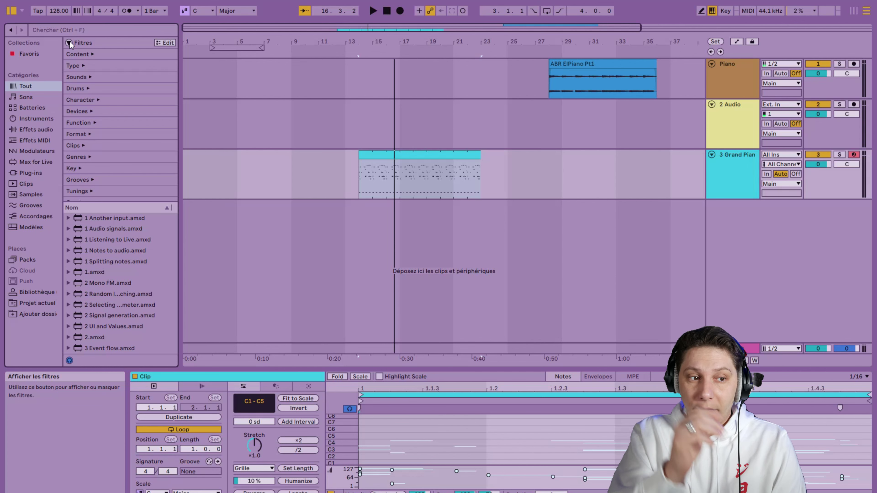
click(70, 41)
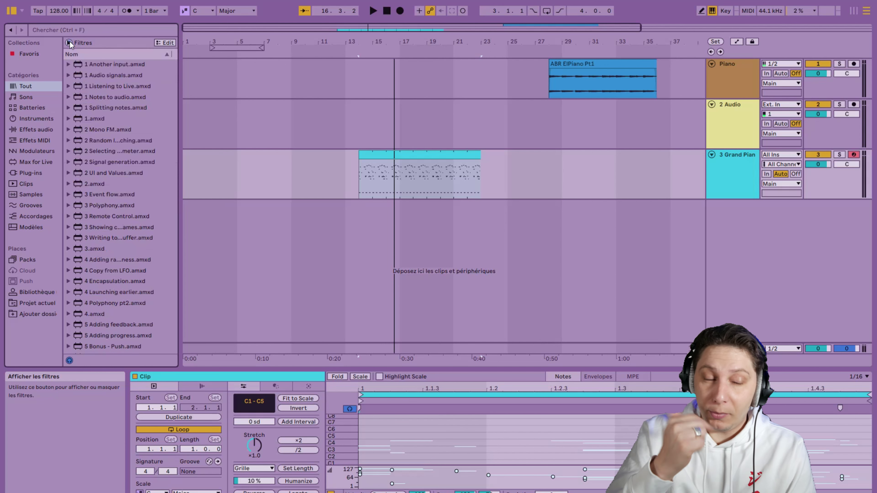
Open the tag editor with its Sounds tags expanded, and search all content for piano to inspect a result's tags
click(163, 42)
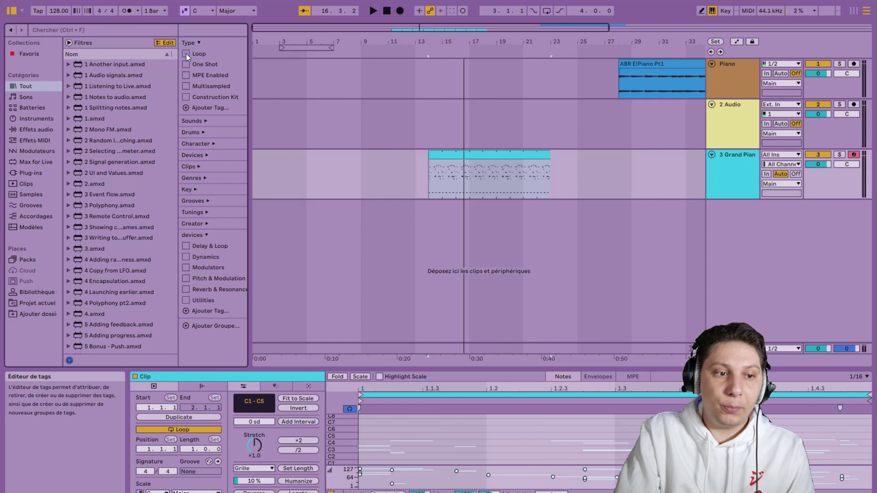
click(202, 125)
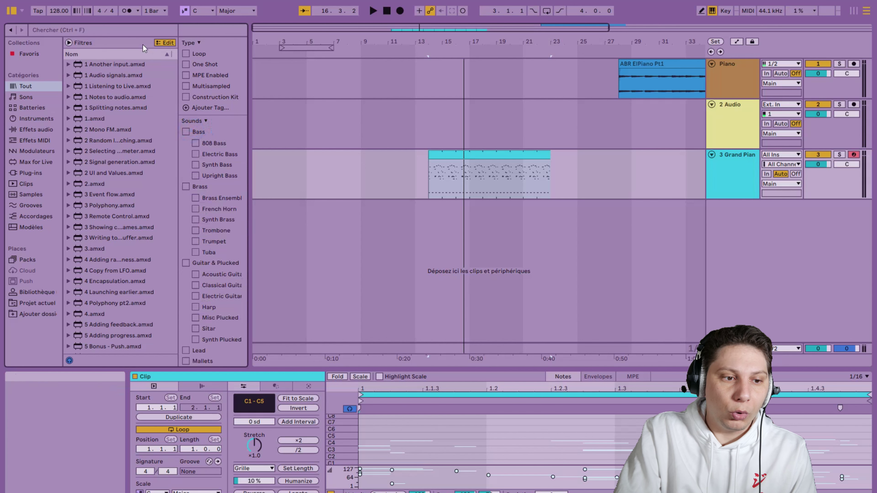
click(112, 29)
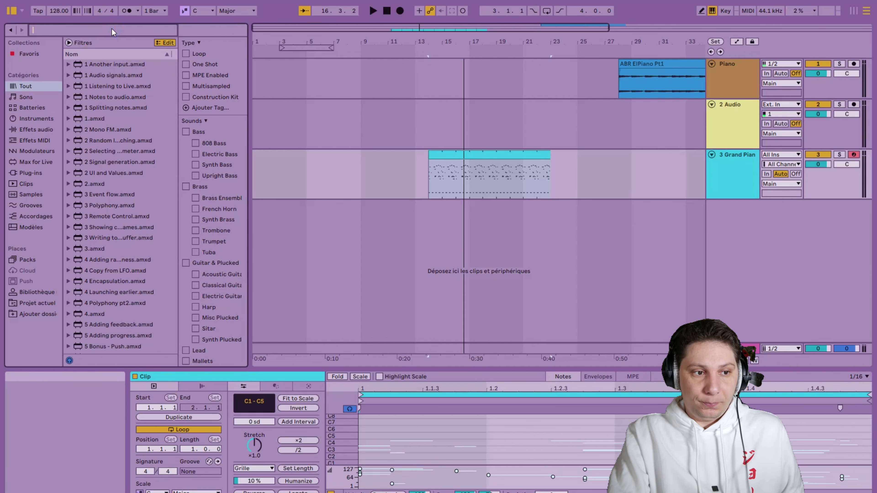
text(piano)
key(Down)
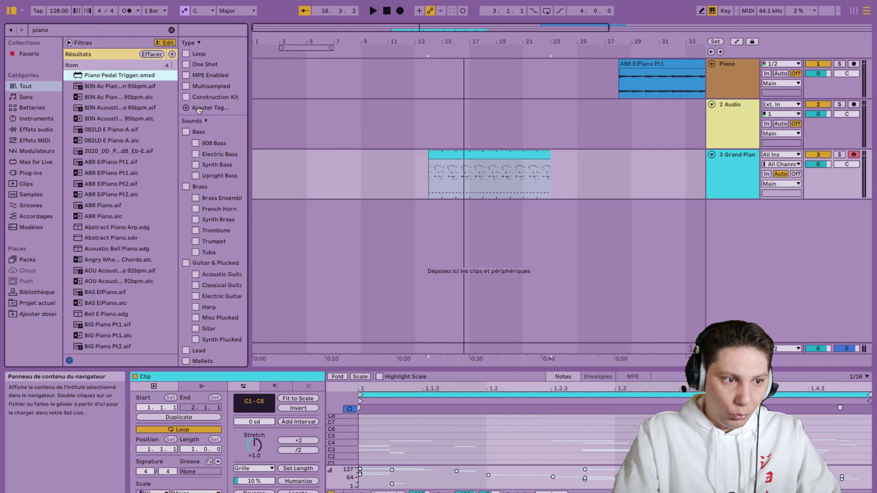
click(187, 51)
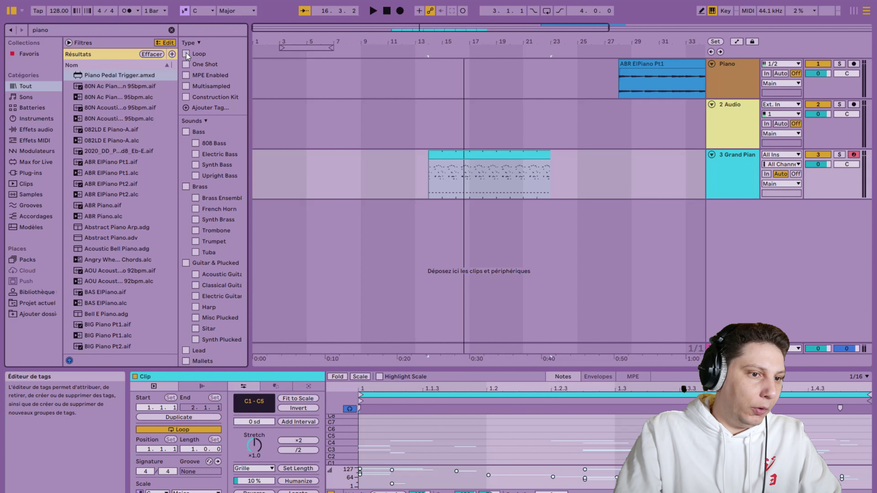
Find files similar to the Bell E Piano.adg instrument and audition results with browser preview enabled
click(36, 118)
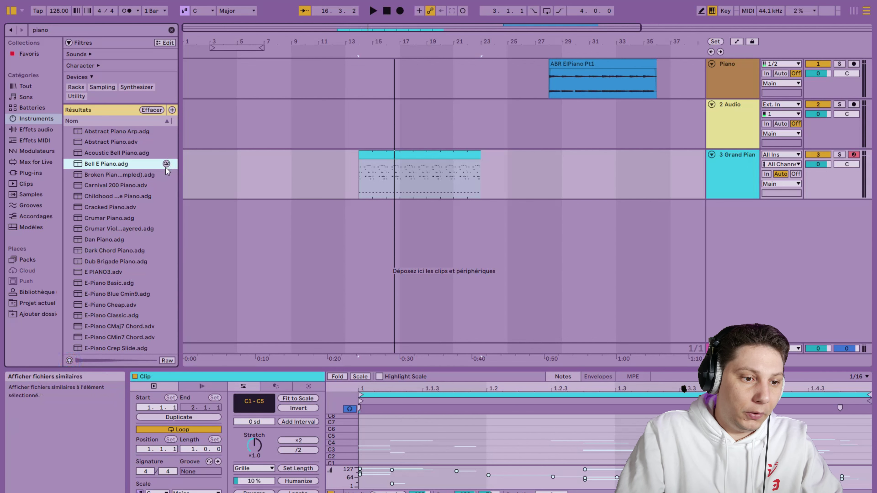
click(166, 166)
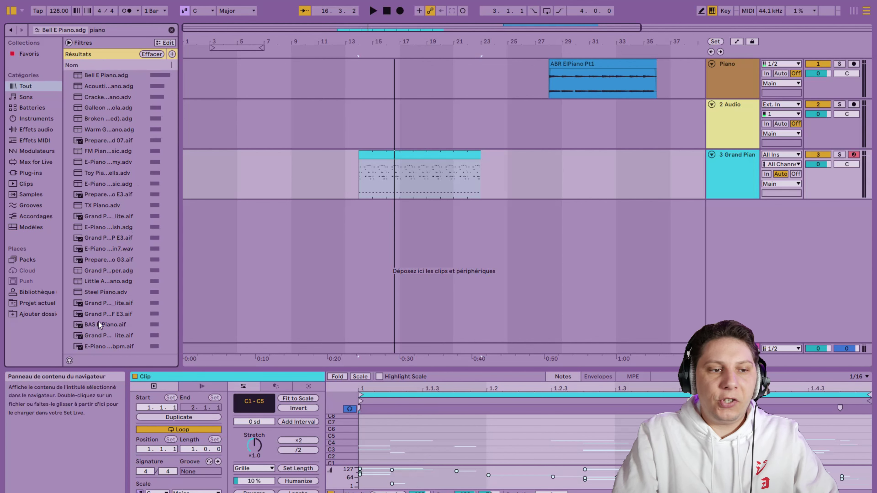
click(83, 198)
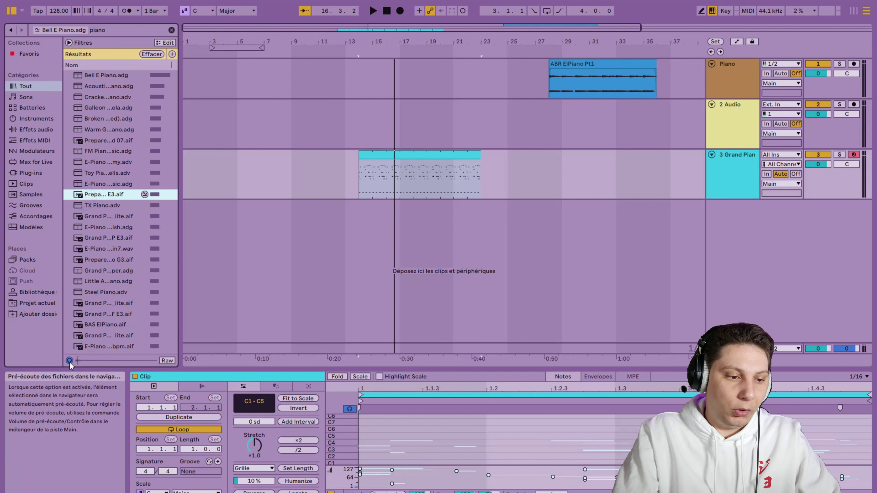
click(130, 120)
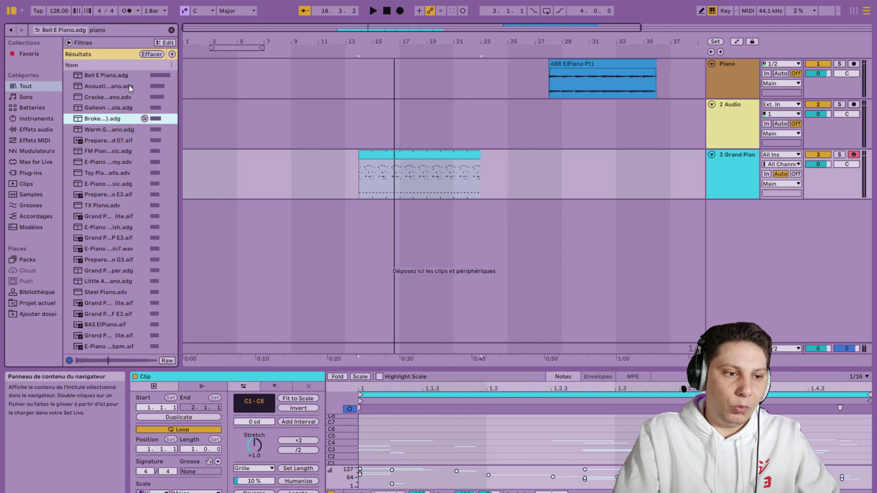
click(128, 120)
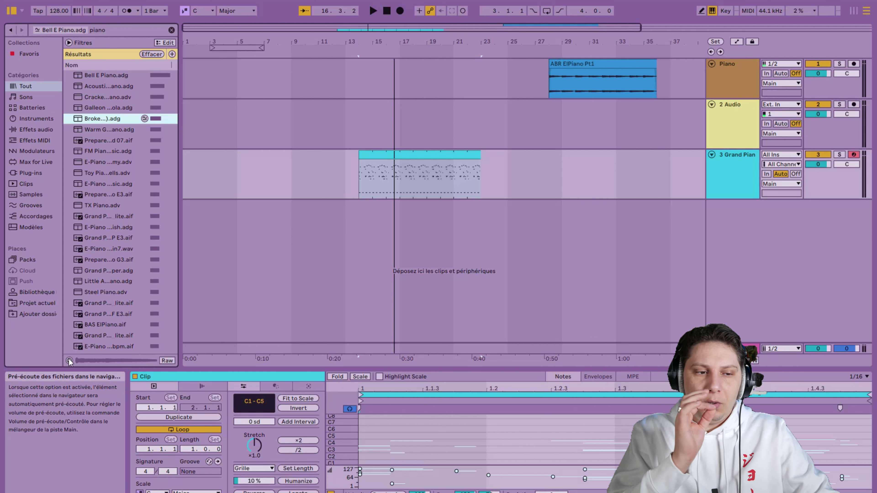
Find files similar to the sample E-Piano Reversed Cmin7.wav and narrow the results to the drums category (Batteries)
click(35, 172)
click(35, 195)
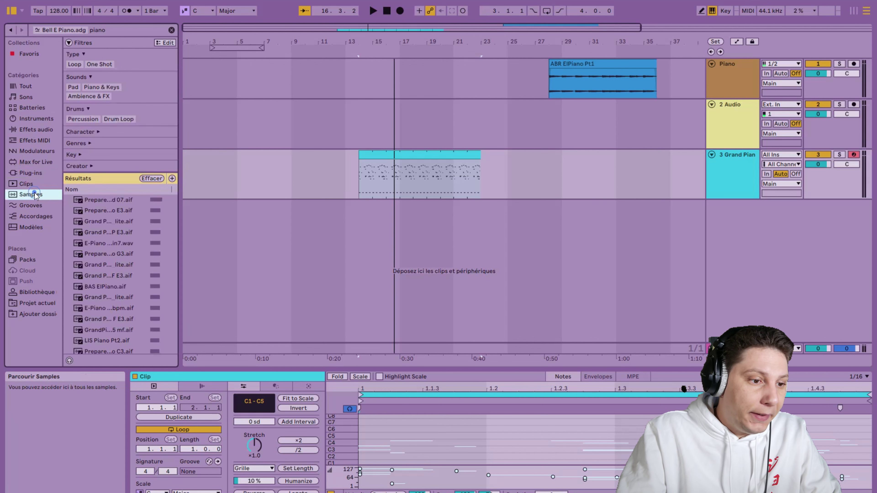
click(154, 243)
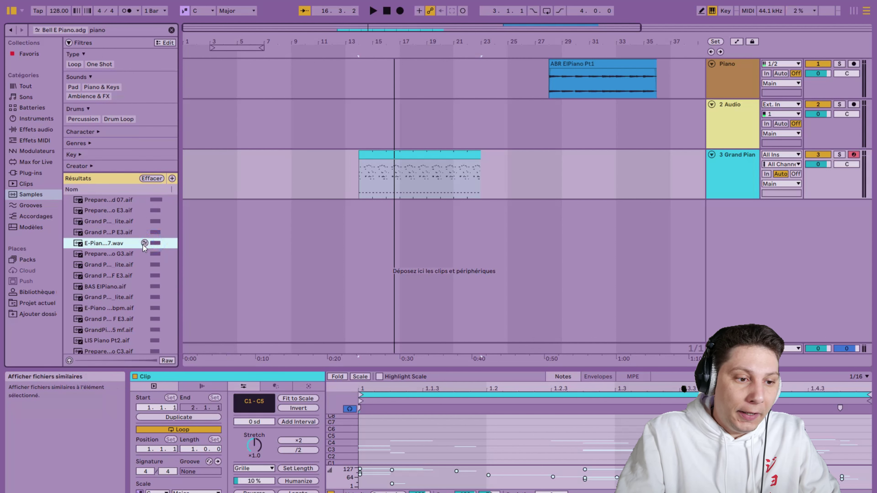
click(145, 244)
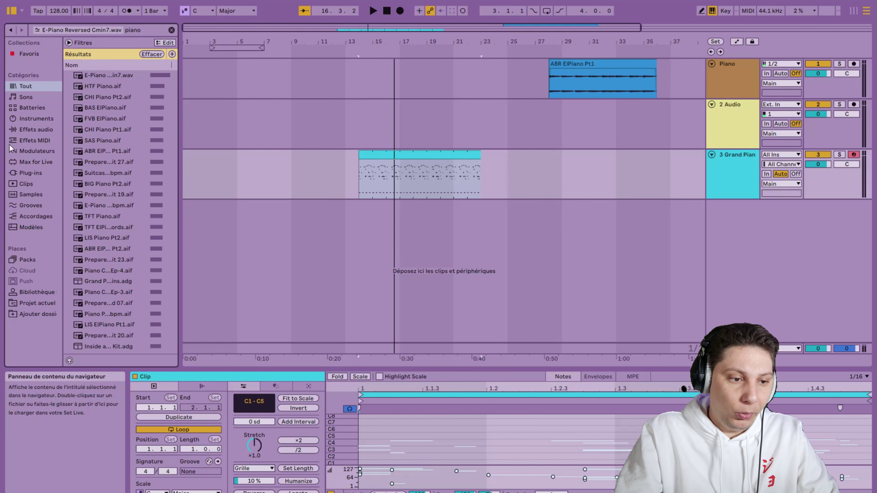
click(43, 107)
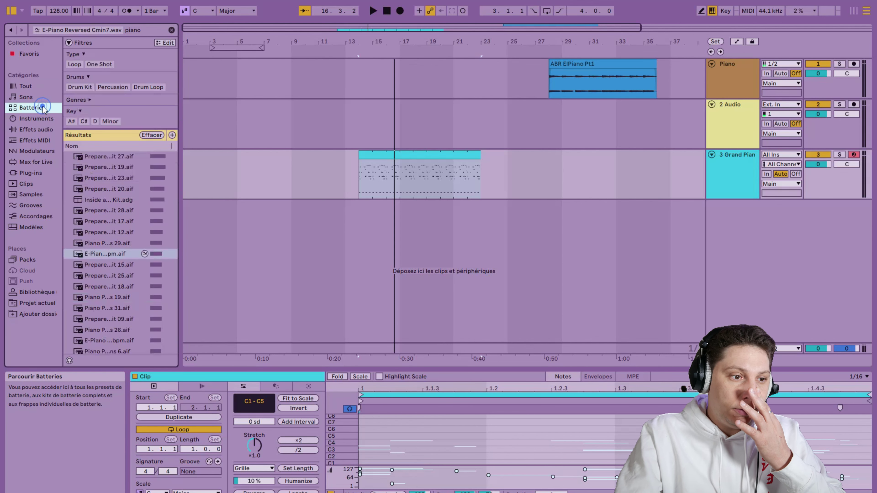
Find files similar to E-Piano & Drum groove 02 110 bpm.aif, repeat the similarity search with E-Piano & Drum groove 01 110 bpm.aif, and audition a result
click(144, 254)
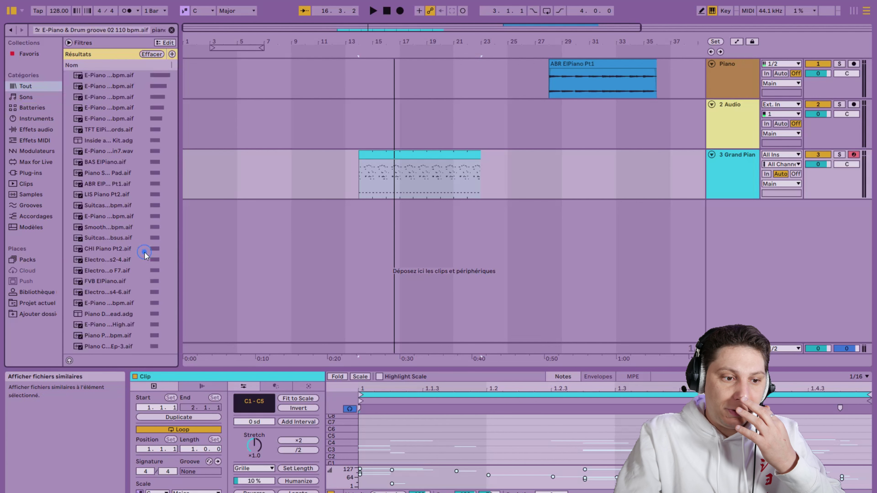
click(145, 97)
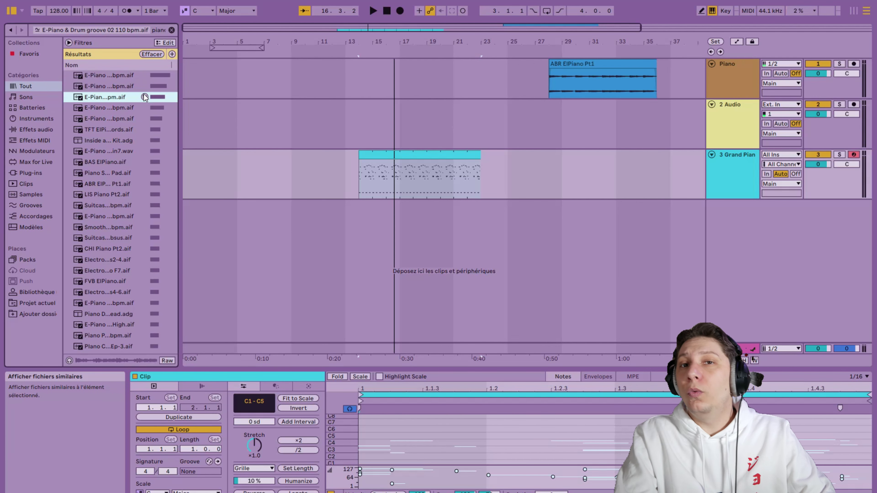
click(144, 97)
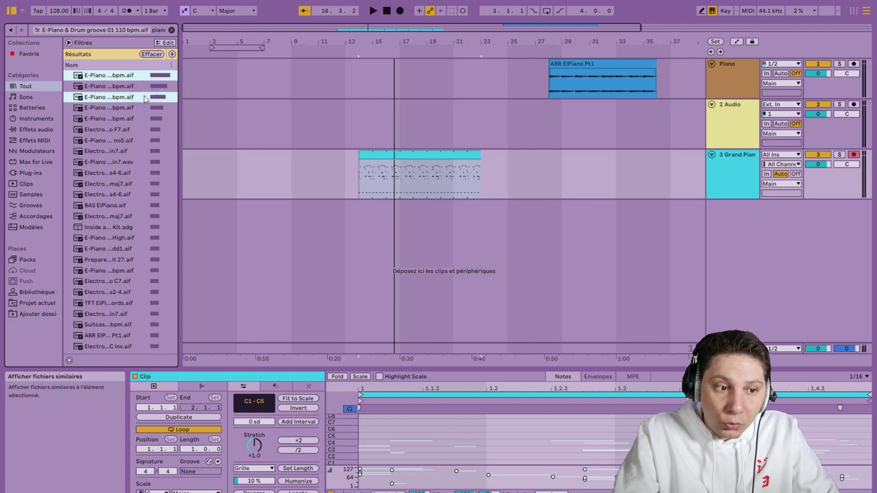
click(151, 216)
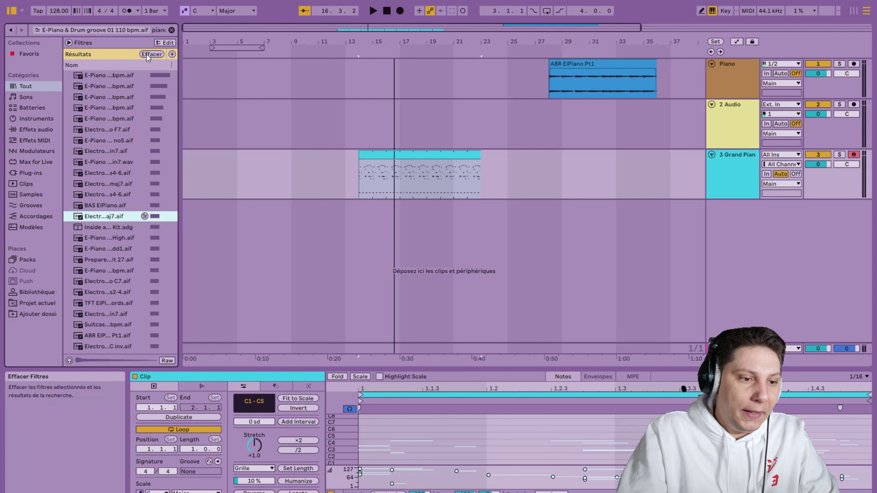
Save the E-Piano & Drum groove 01 similarity results as a custom browser category, keeping the suggested name, and browse its contents
scroll(124, 190, down, 10)
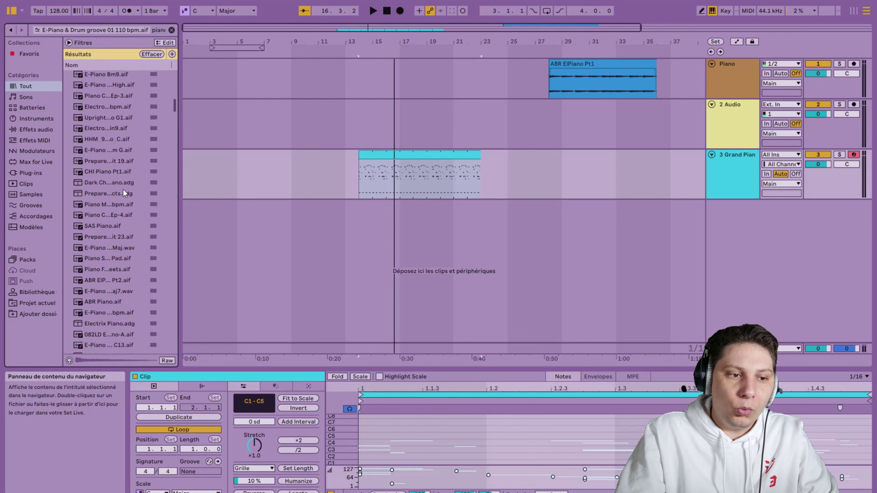
scroll(124, 189, up, 10)
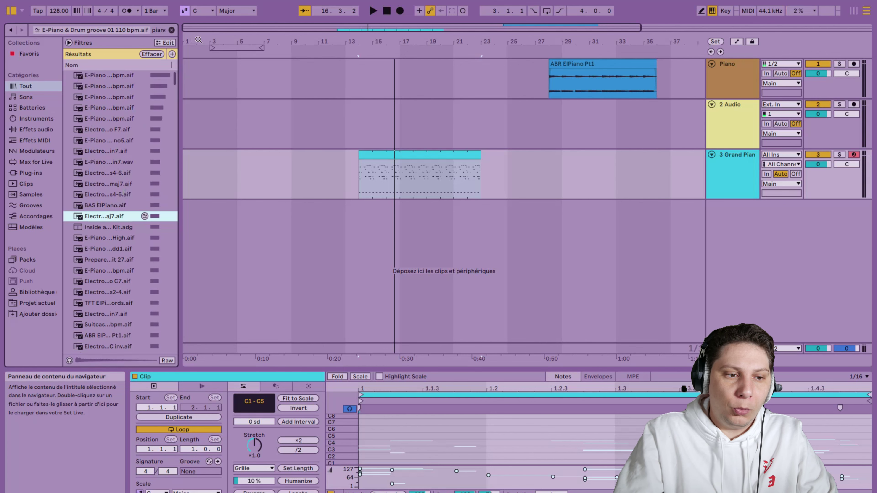
click(173, 55)
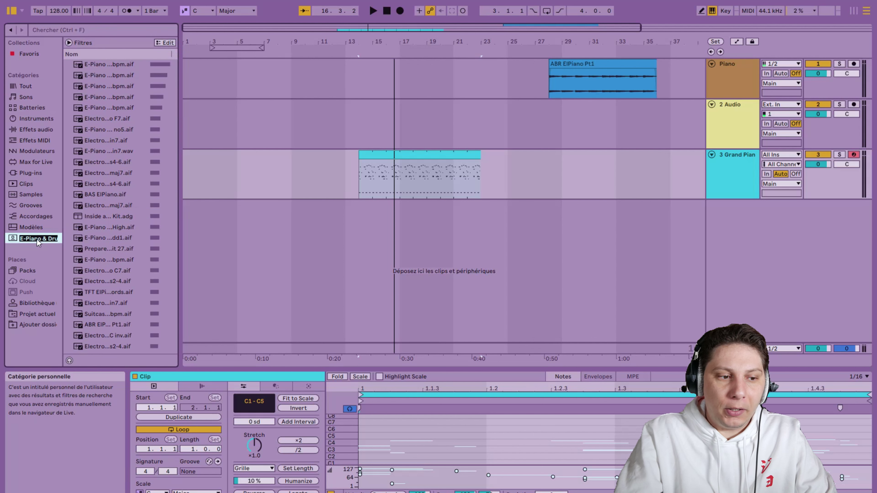
key(Return)
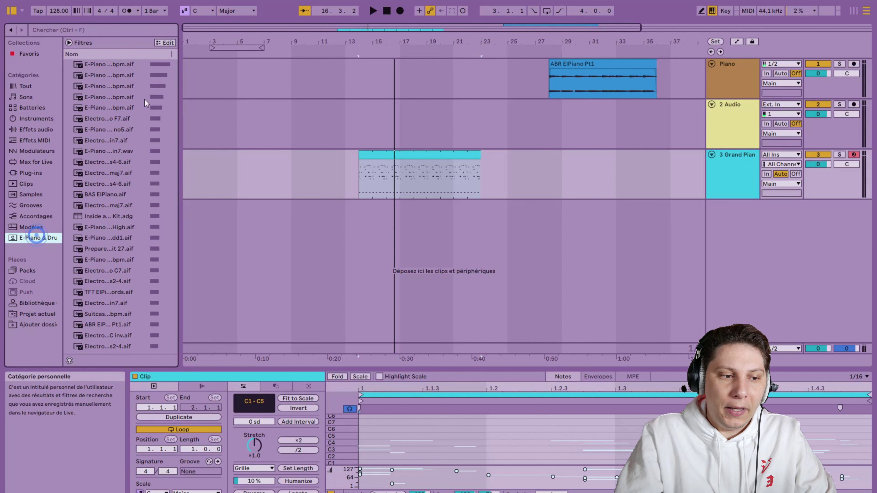
scroll(111, 205, down, 3)
scroll(112, 131, down, 2)
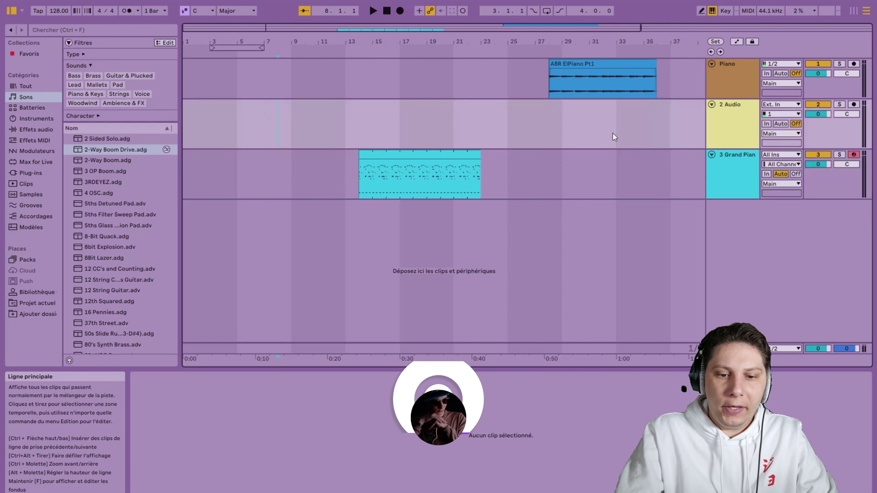
Open the preferences and view the Display & Input settings followed by the Theme & Colors settings
key(ctrl+comma)
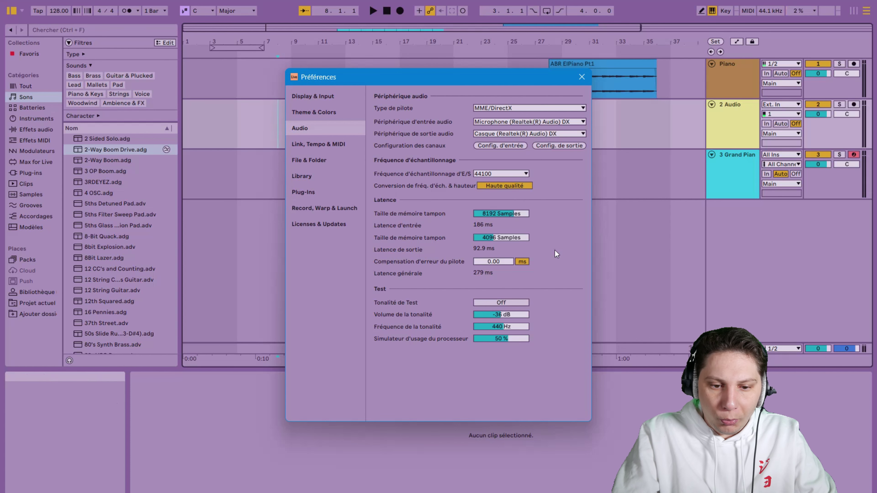
drag(505, 81, 466, 84)
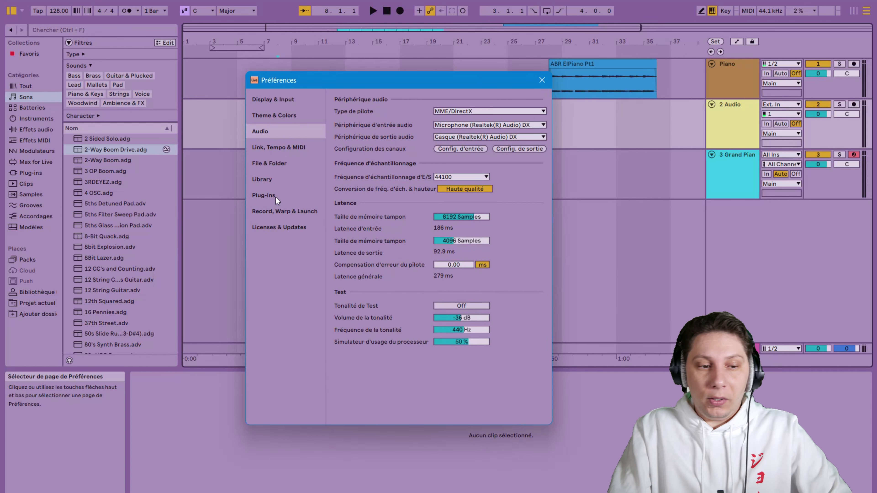
click(288, 102)
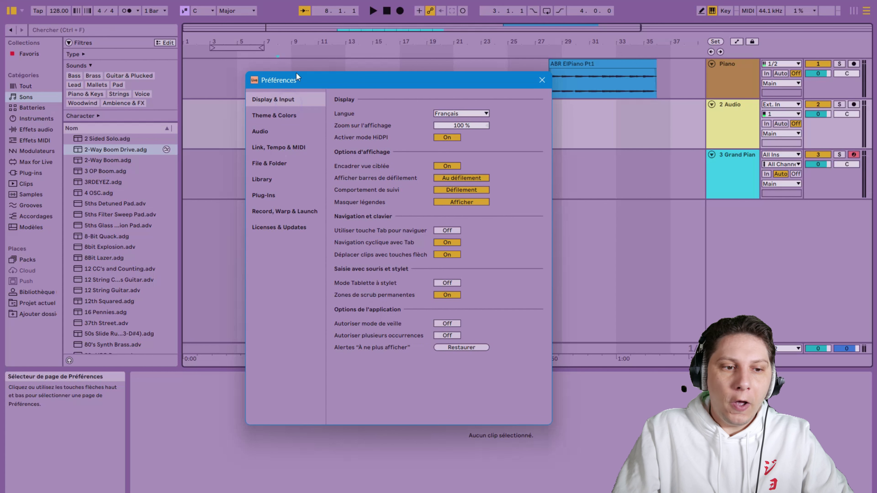
click(298, 115)
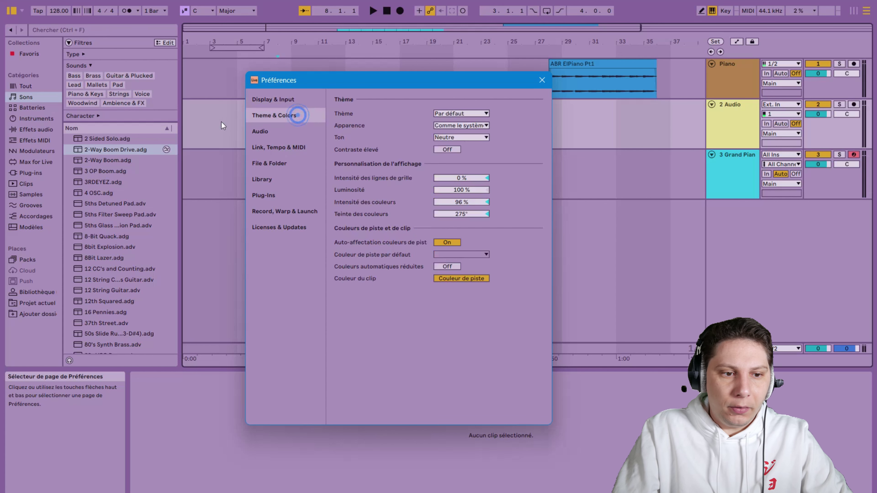
Preview the Angst Robot, Classic Medium Dark, Immaterial, Riparian and Twenty-Four Carat interface themes in turn
click(483, 113)
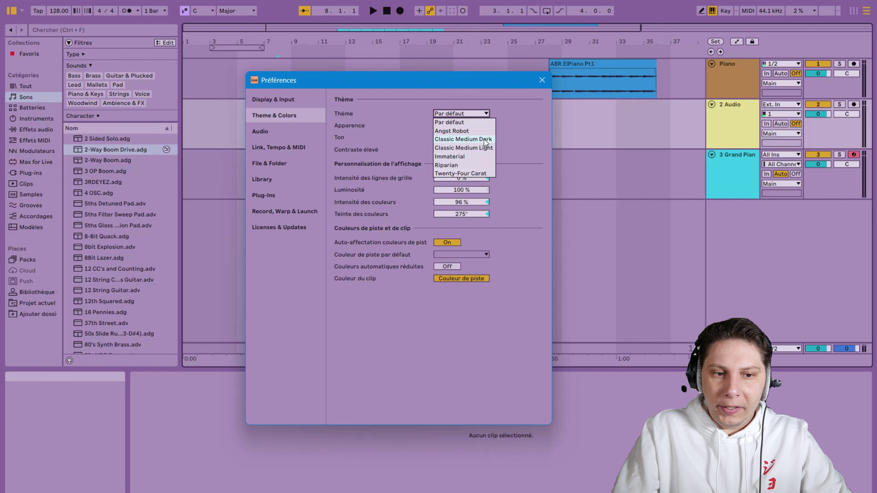
click(482, 130)
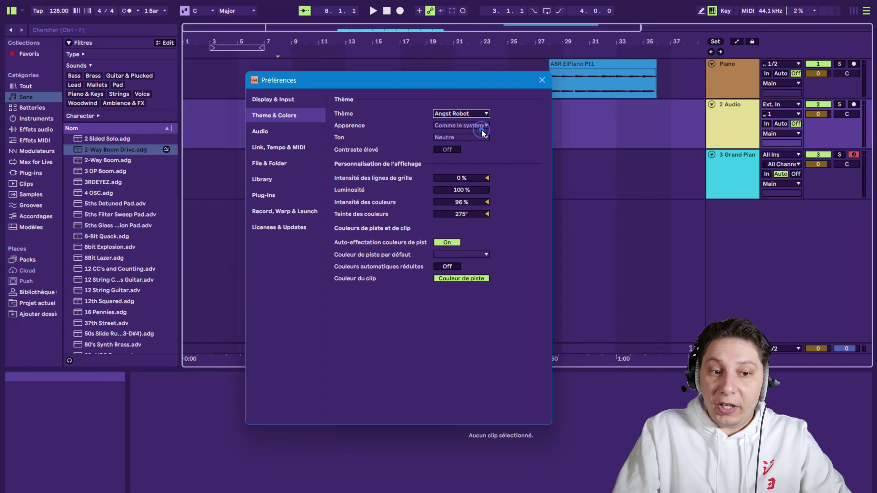
key(Down)
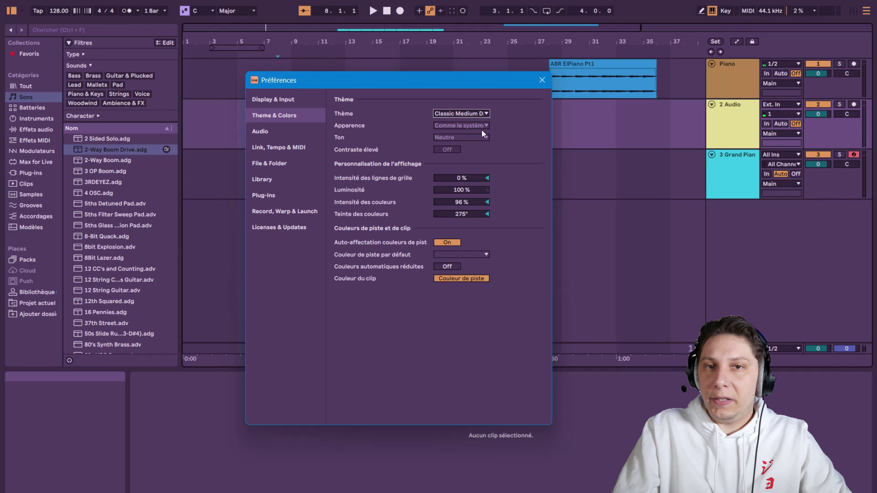
key(Down)
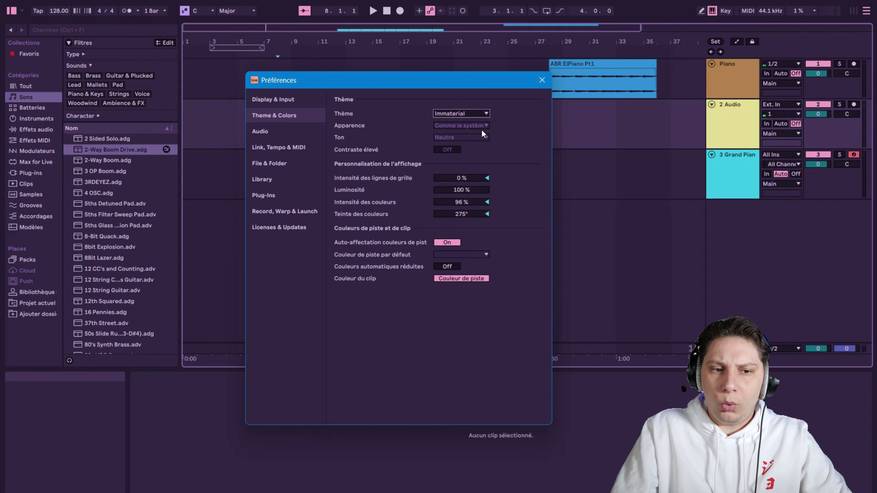
key(Down)
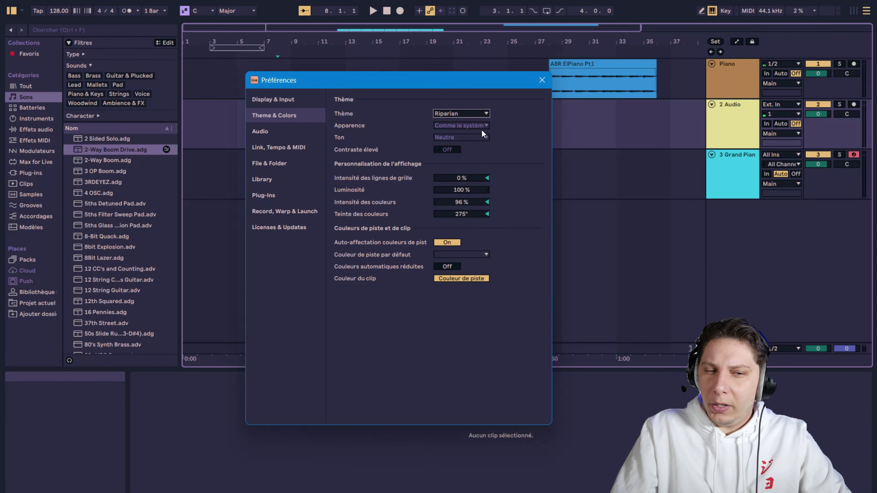
key(Down)
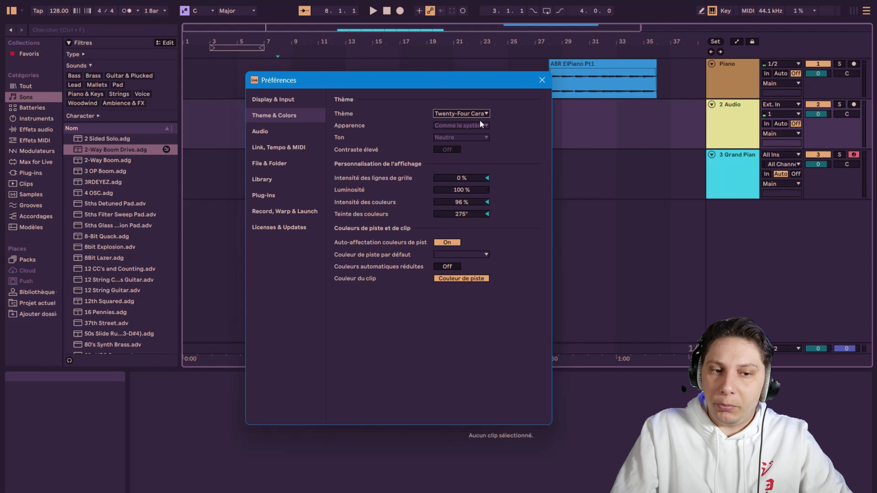
Reapply the Angst Robot theme, and return the interface to the default theme (Par défaut)
click(476, 115)
click(471, 131)
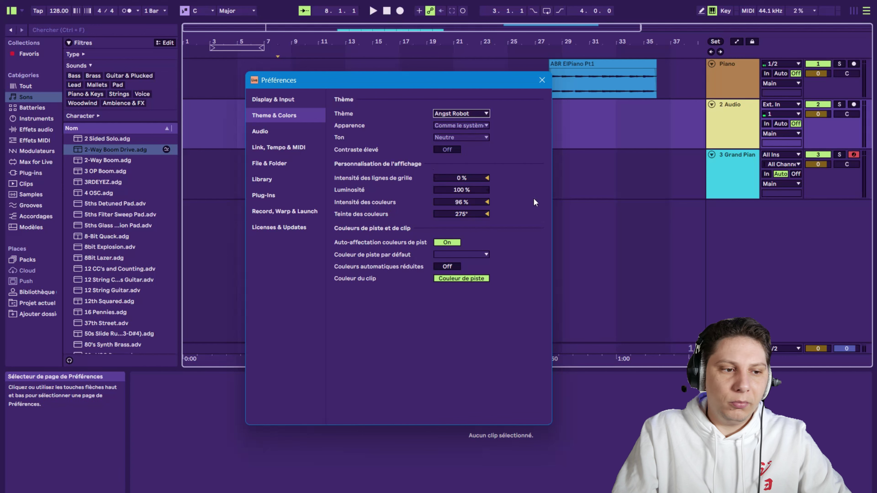
click(469, 114)
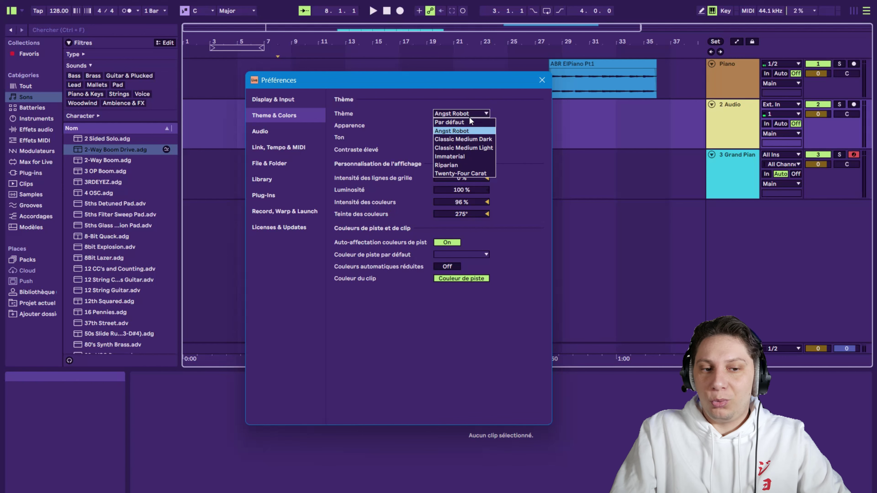
click(462, 122)
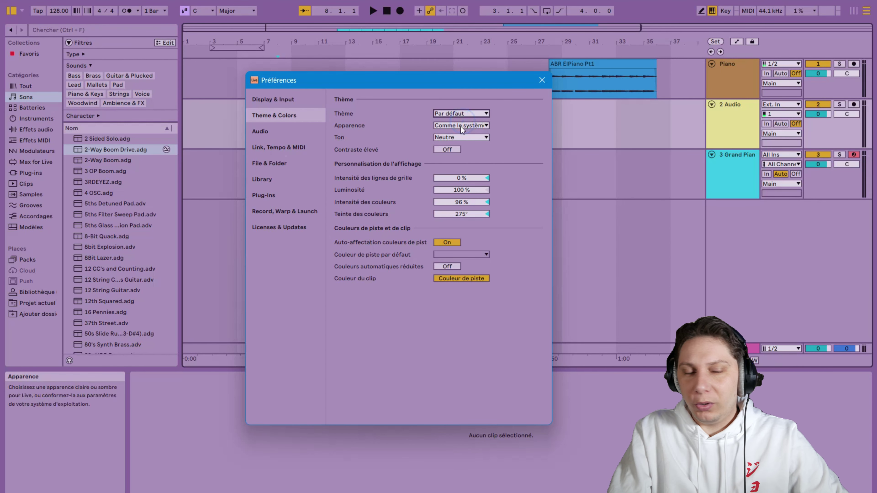
Preview the dark (Sombre) and light (Clair) appearances, and set the appearance back to follow the system (Comme le système)
click(460, 126)
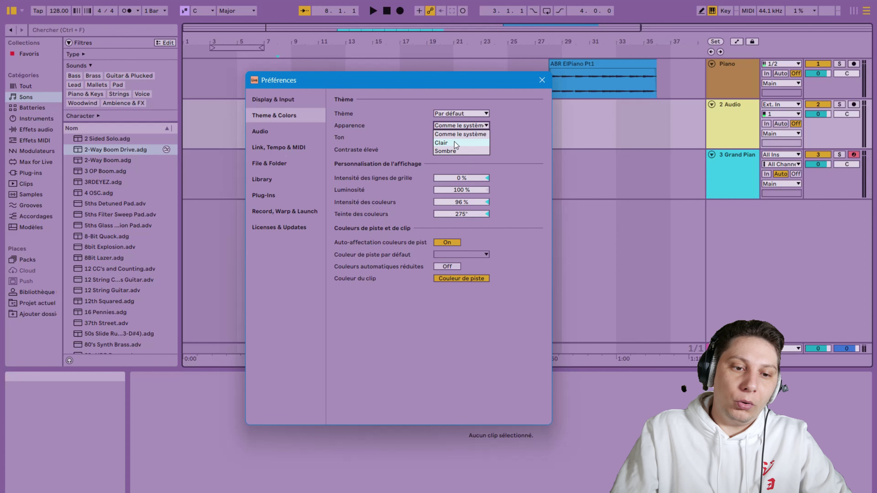
click(455, 149)
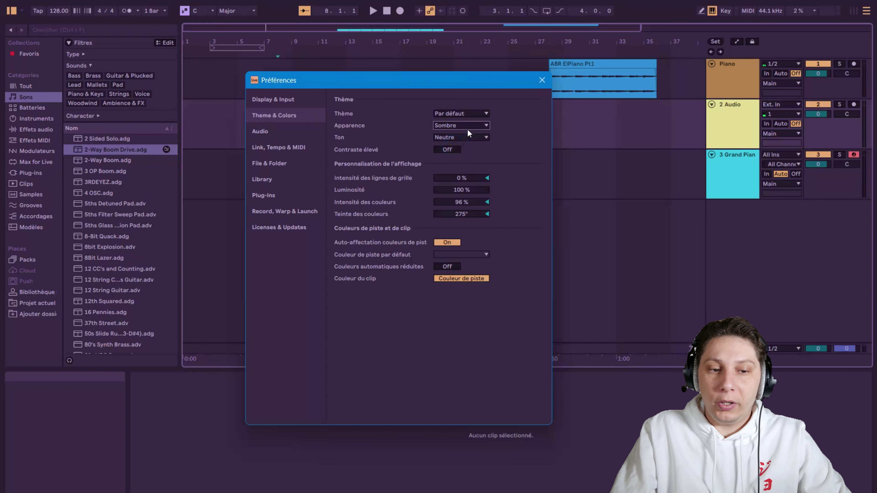
click(479, 121)
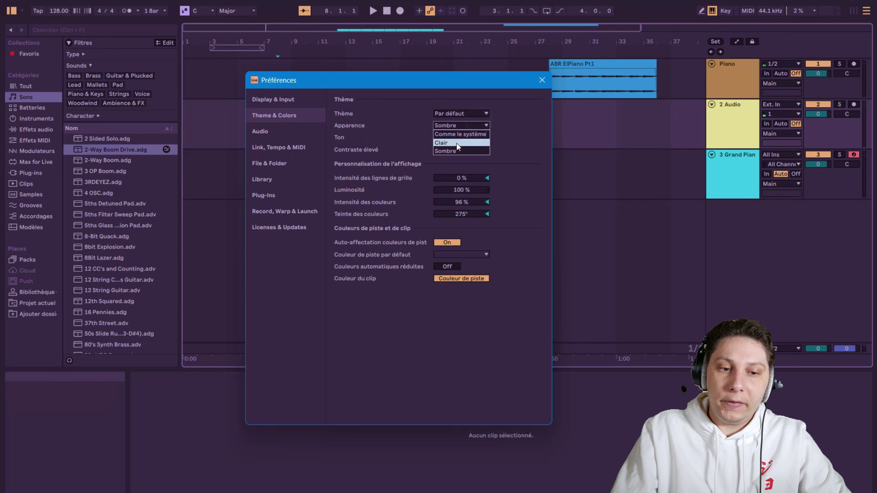
click(457, 144)
click(472, 125)
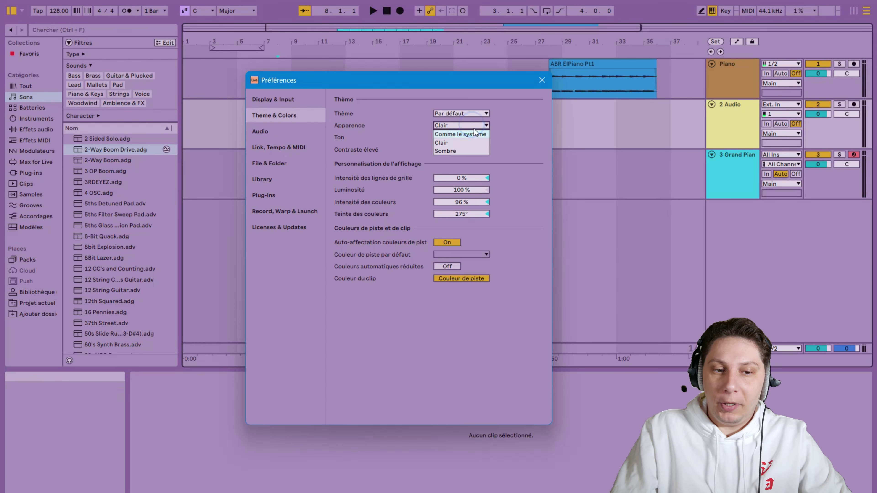
click(473, 133)
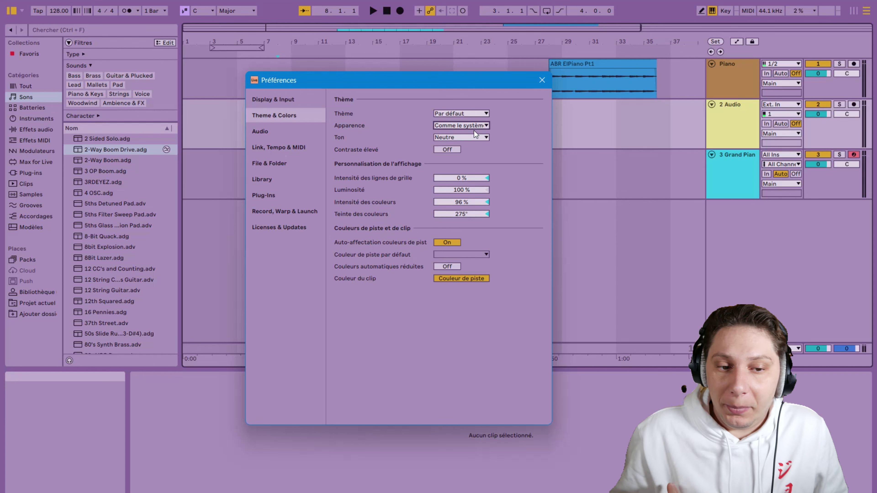
click(474, 130)
click(484, 124)
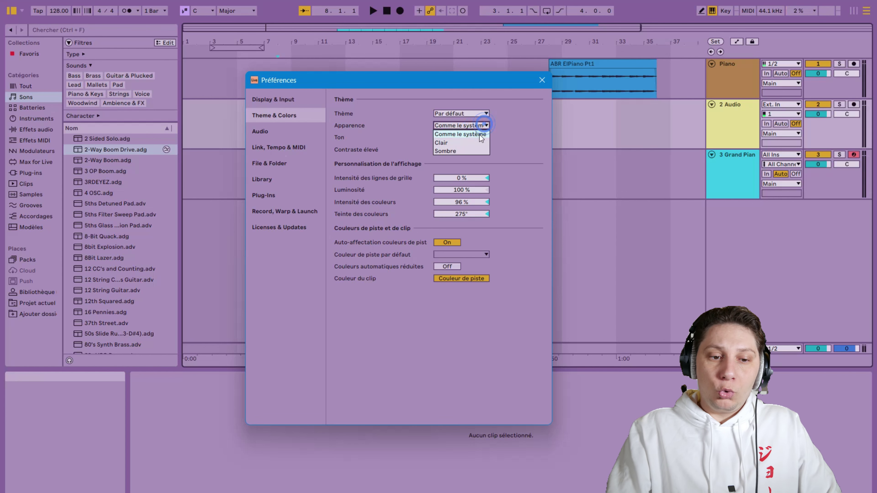
click(504, 136)
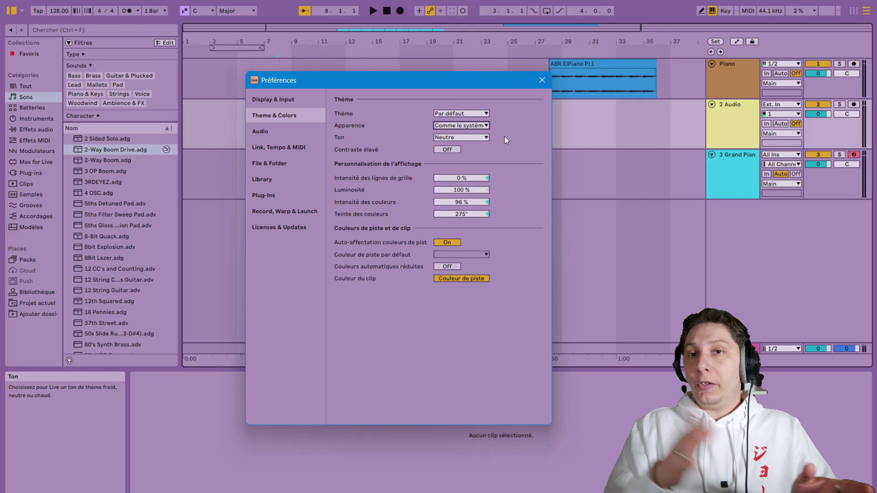
Preview the cold (Froid) and warm (Chaud) theme tones, and set the tone back to Neutre
click(460, 136)
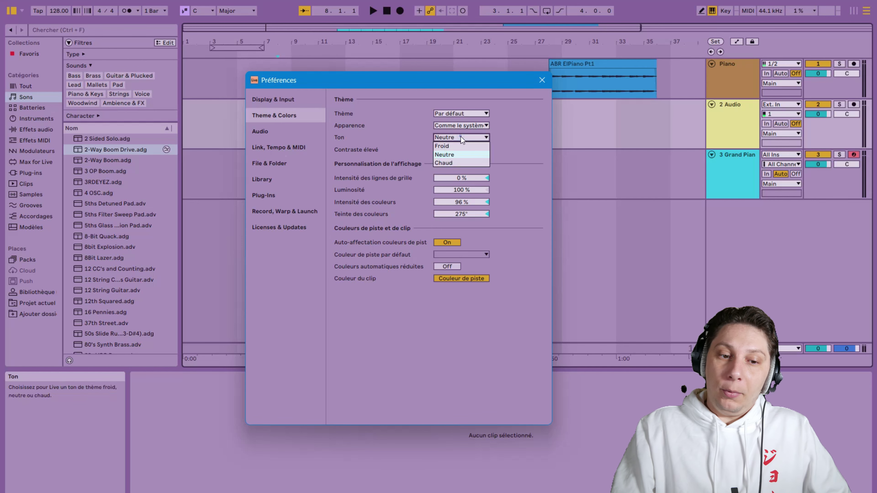
click(455, 145)
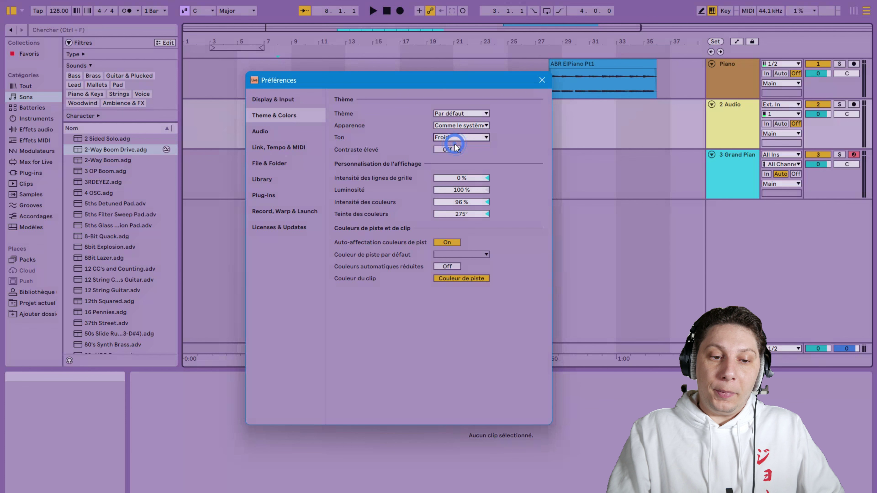
click(472, 139)
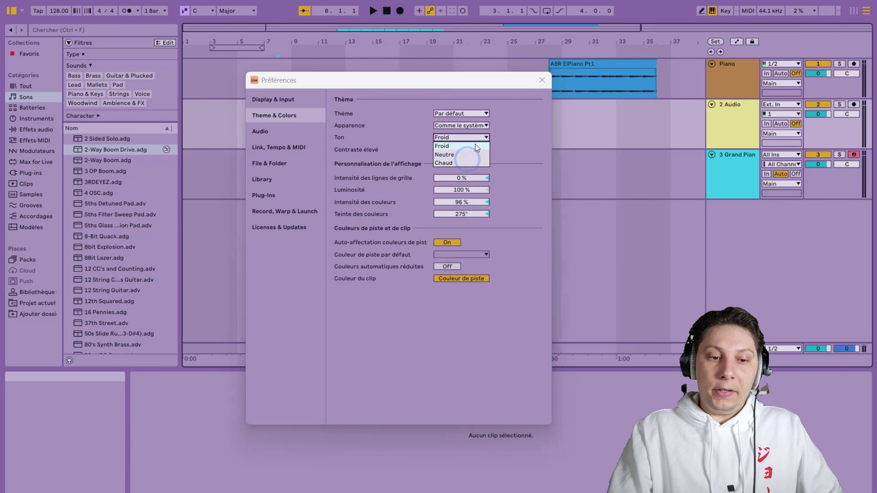
click(467, 162)
click(483, 136)
click(473, 153)
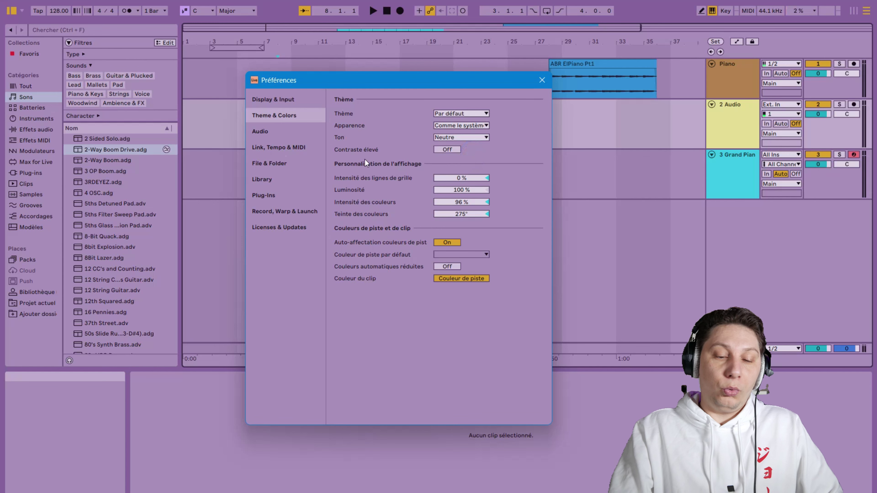
Check the default track colour setting without changing it, and close the preferences
click(461, 254)
click(510, 228)
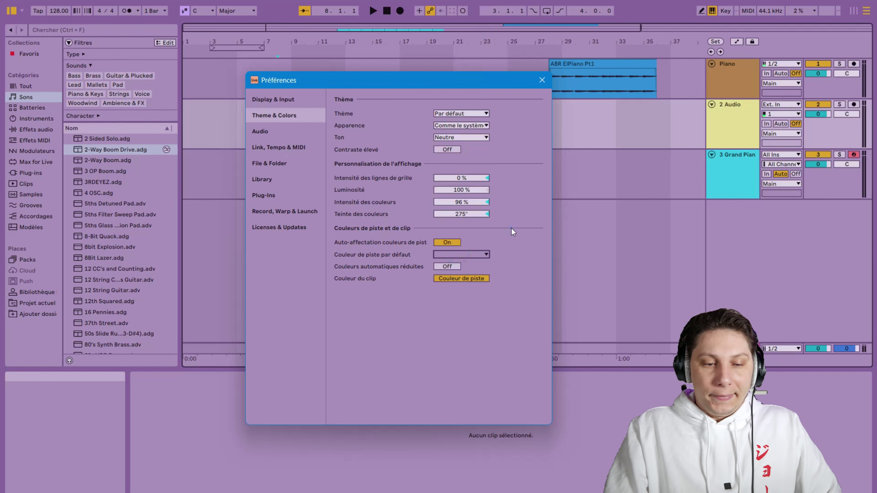
click(542, 80)
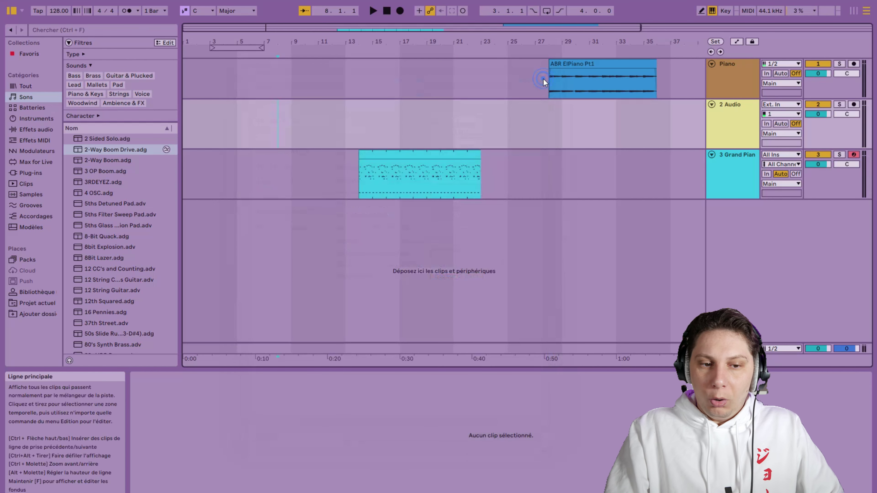